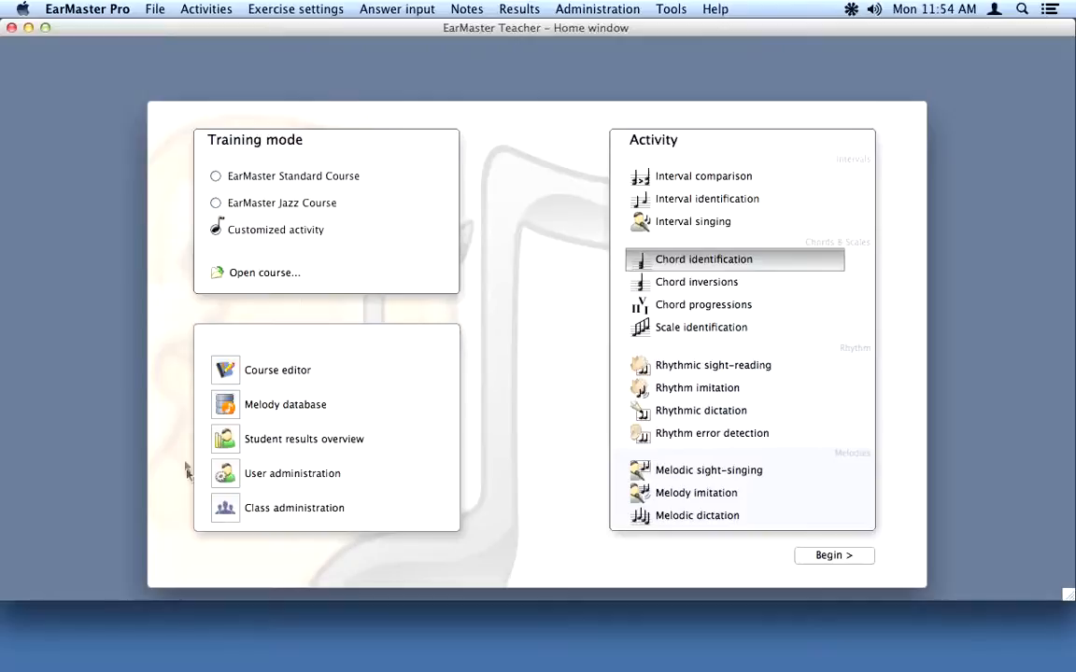
Step: In the course editor, add a new Interval identification lesson to Module 1
left_click(227, 371)
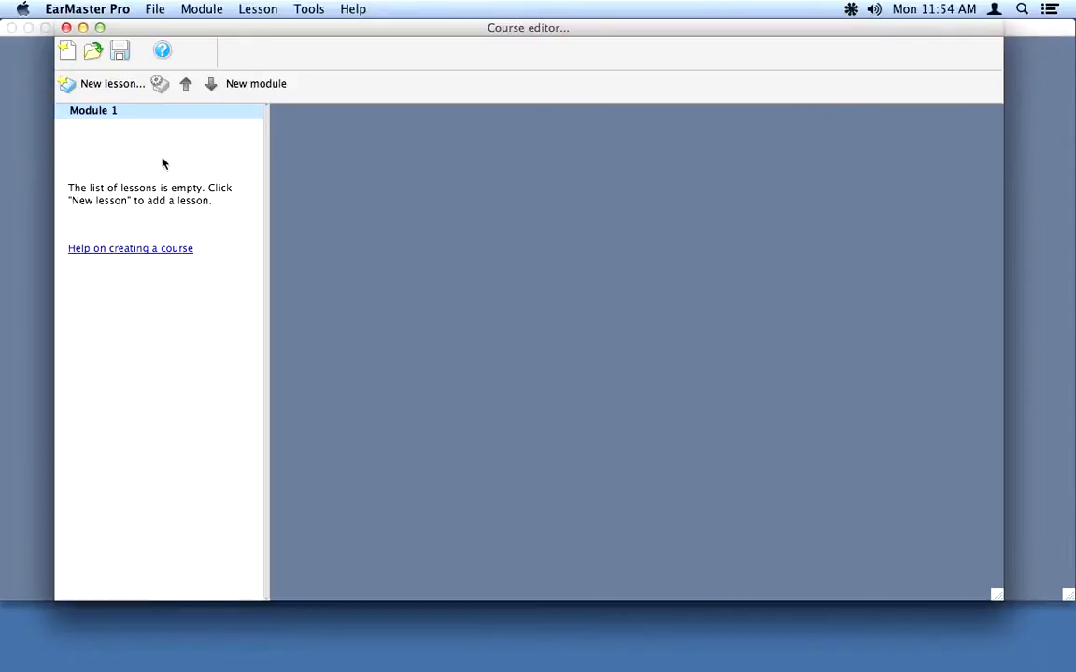
left_click(112, 84)
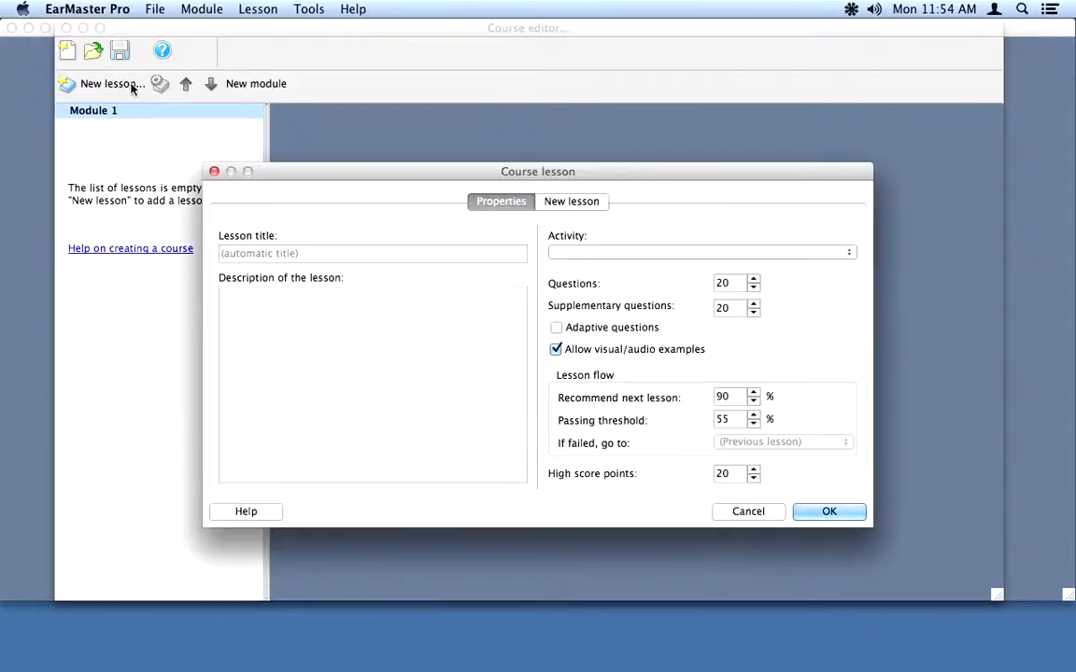
left_click(610, 250)
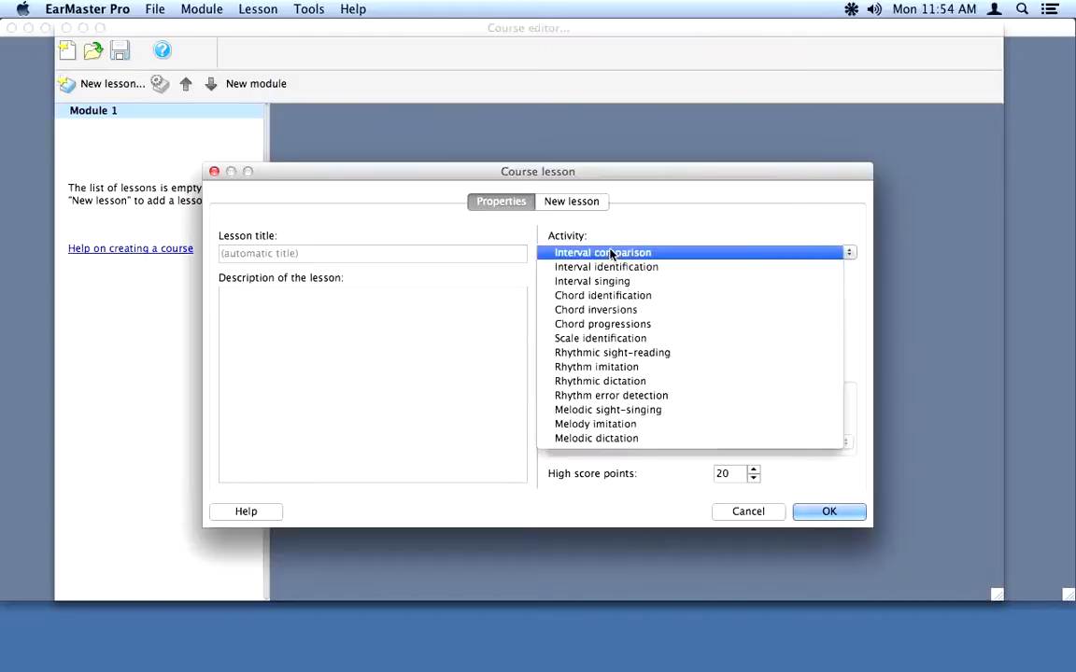
left_click(614, 269)
Step: Give the lesson 2 questions and 0 supplementary, leaving only Major 3rd and Octave
left_click(735, 284)
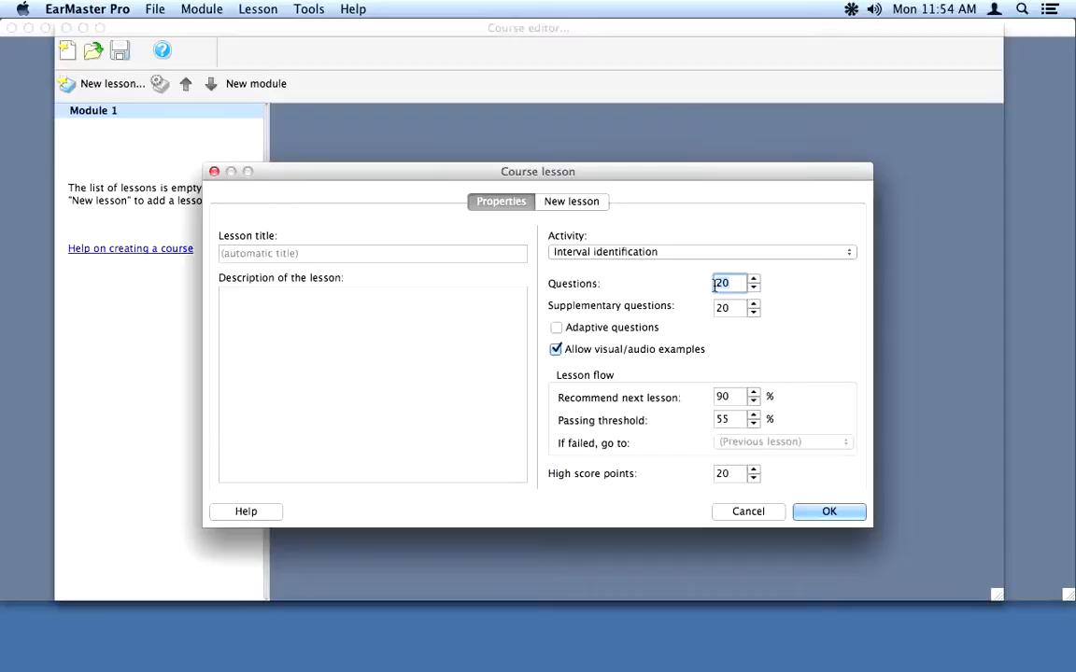
key("BackSpace")
key("Tab")
type("0")
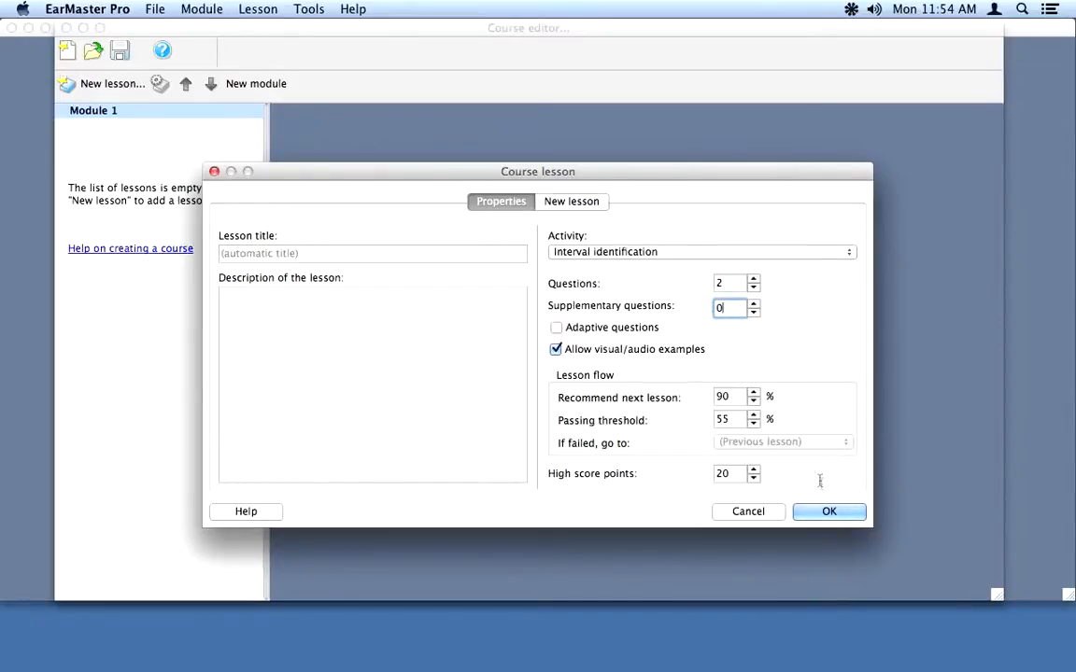
left_click(829, 512)
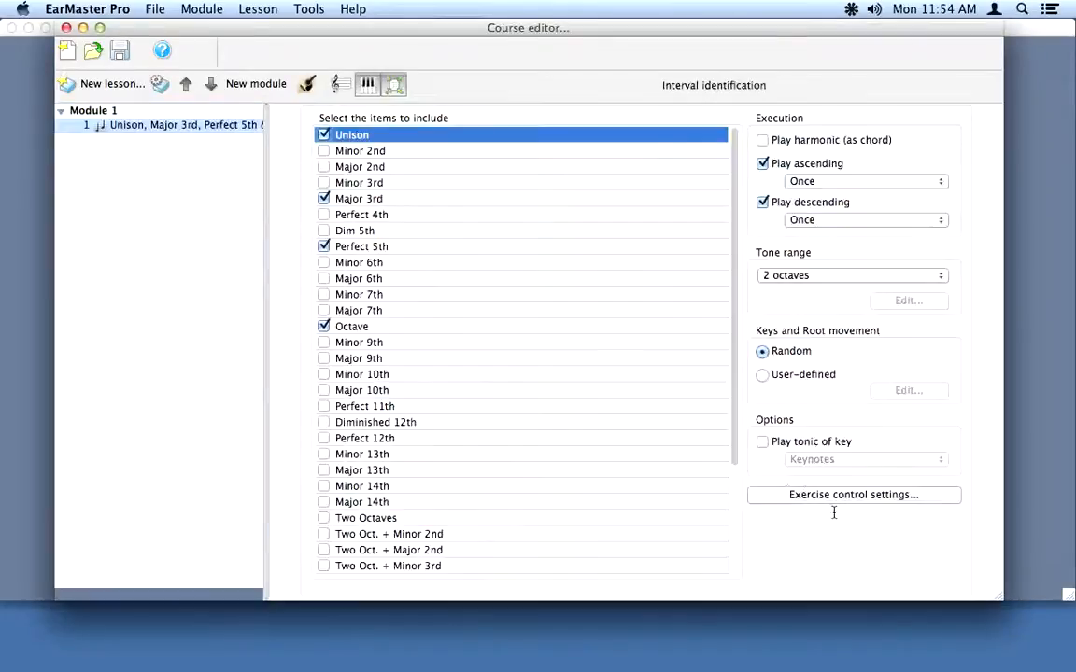
left_click(324, 134)
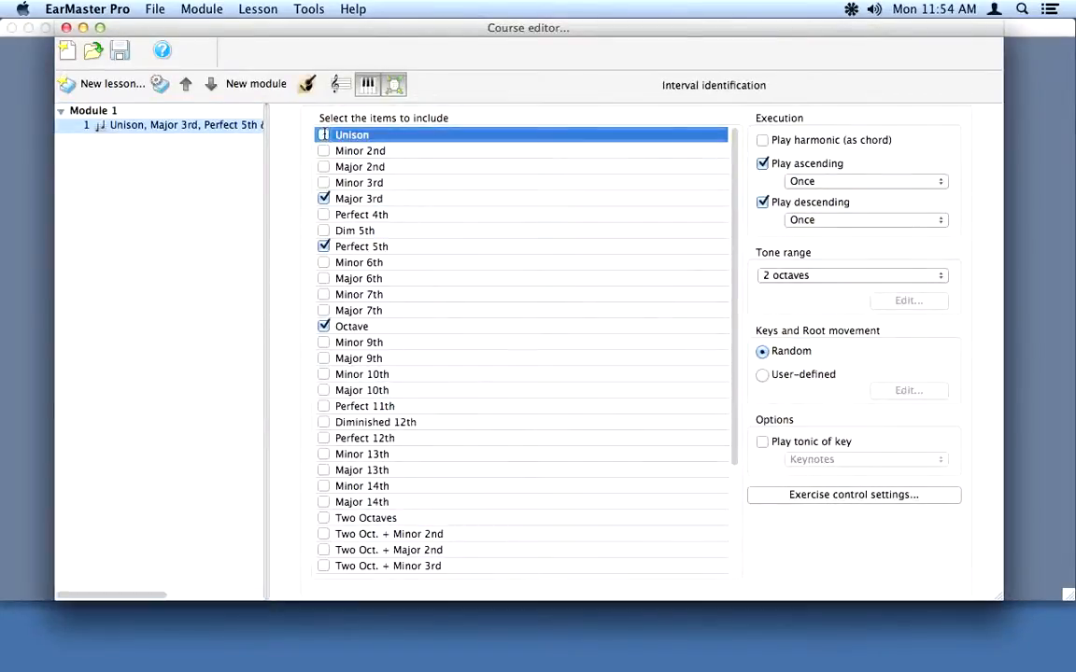
left_click(324, 246)
Step: Add a Rhythmic sight-reading lesson with 0 supplementary questions and save the course
left_click(97, 85)
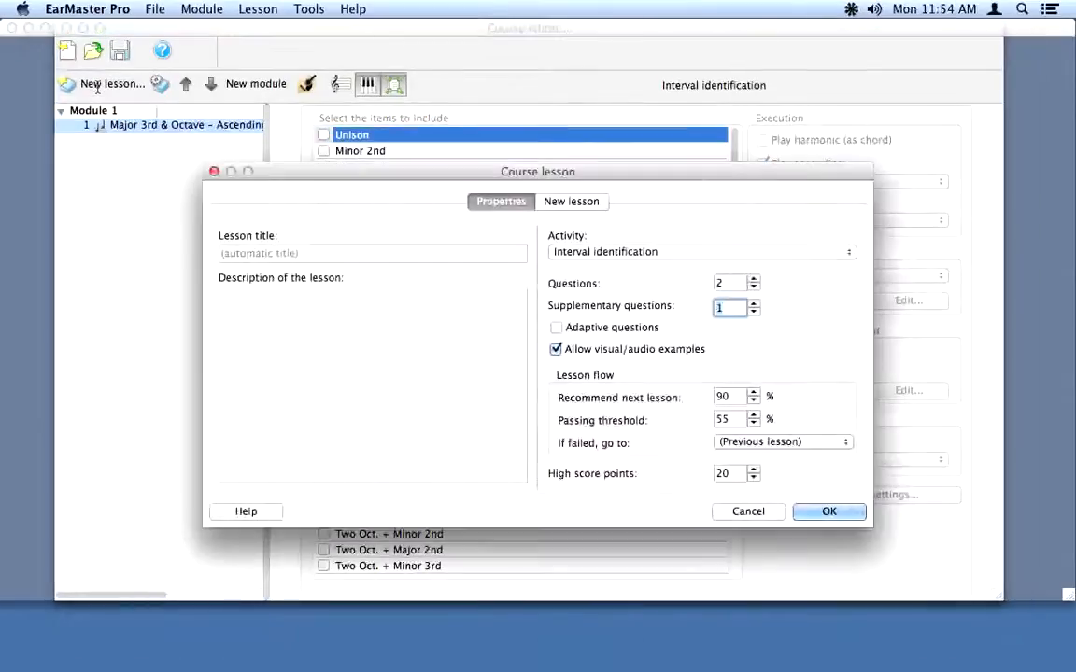
left_click(643, 251)
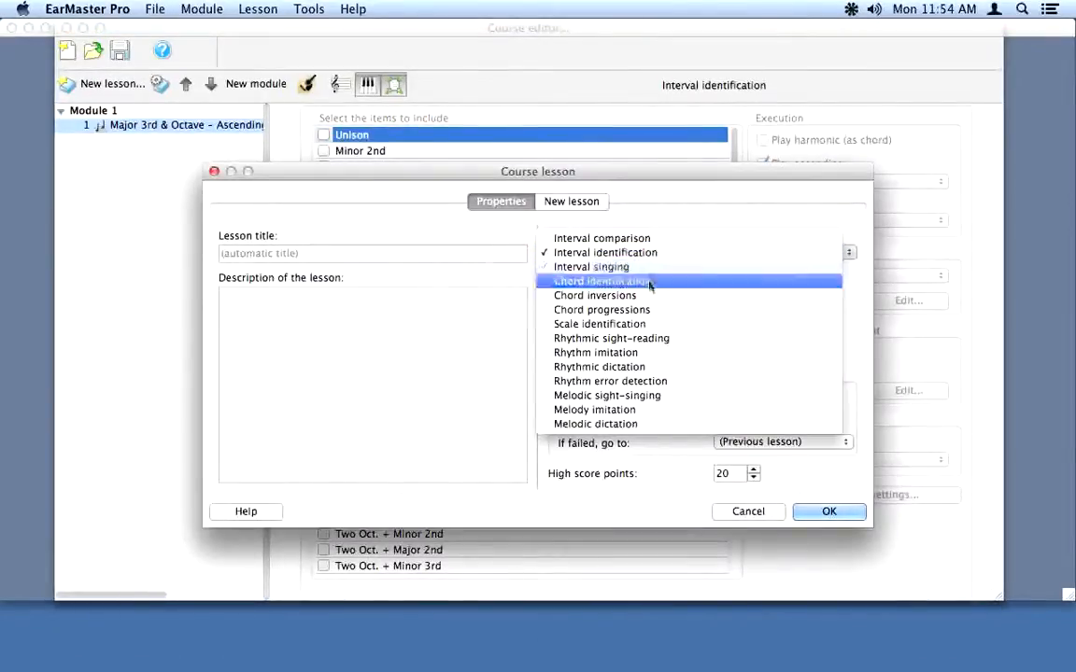
left_click(653, 339)
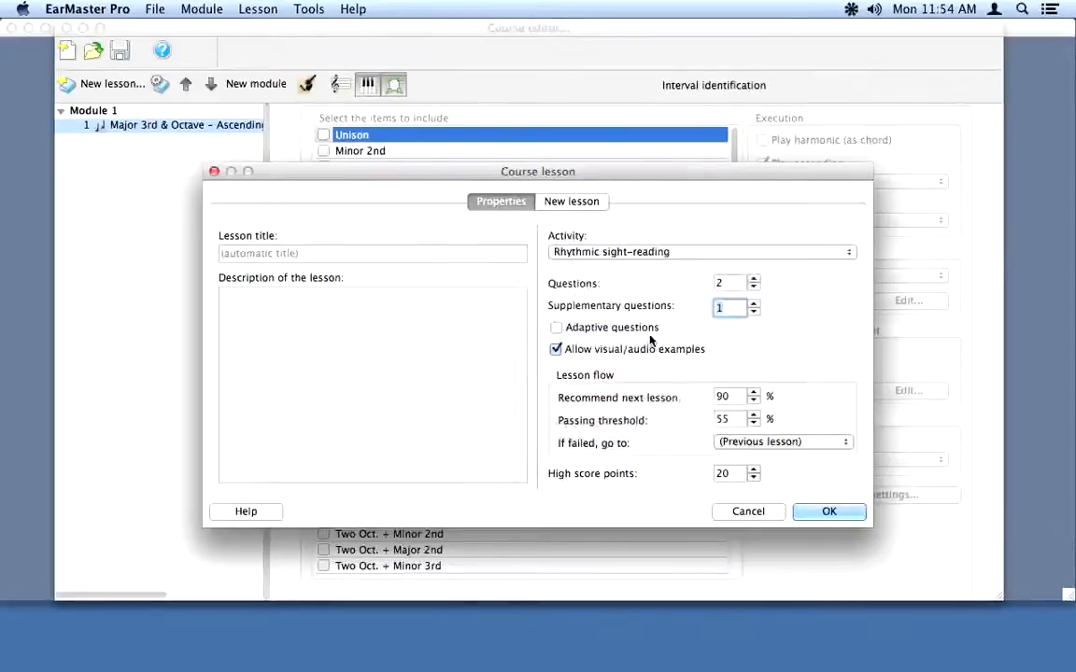
left_click(754, 312)
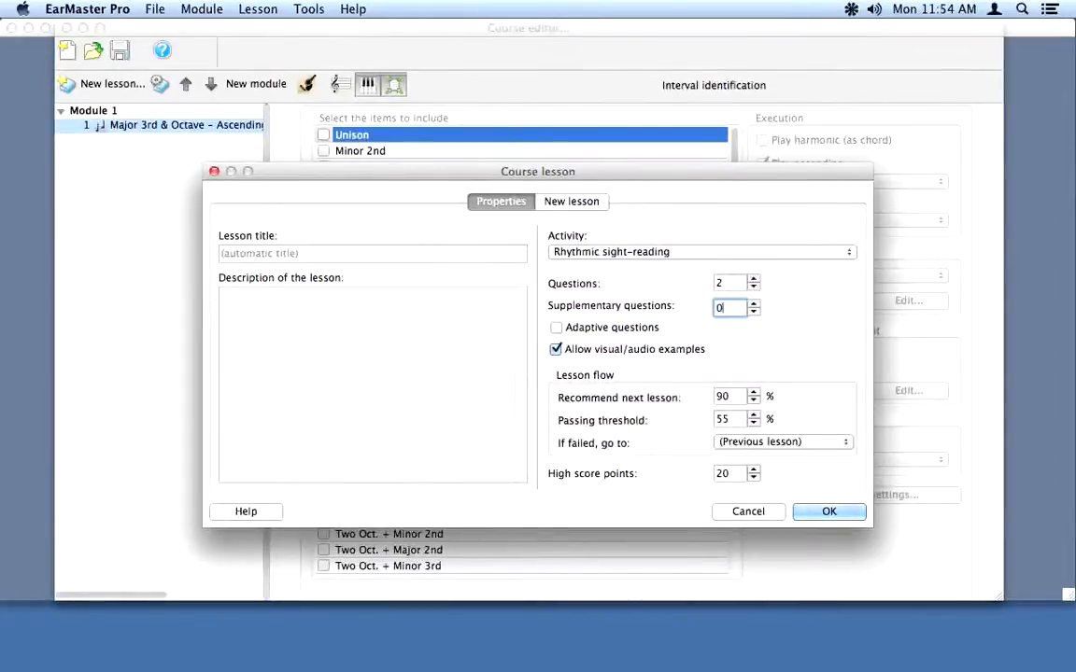
left_click(830, 513)
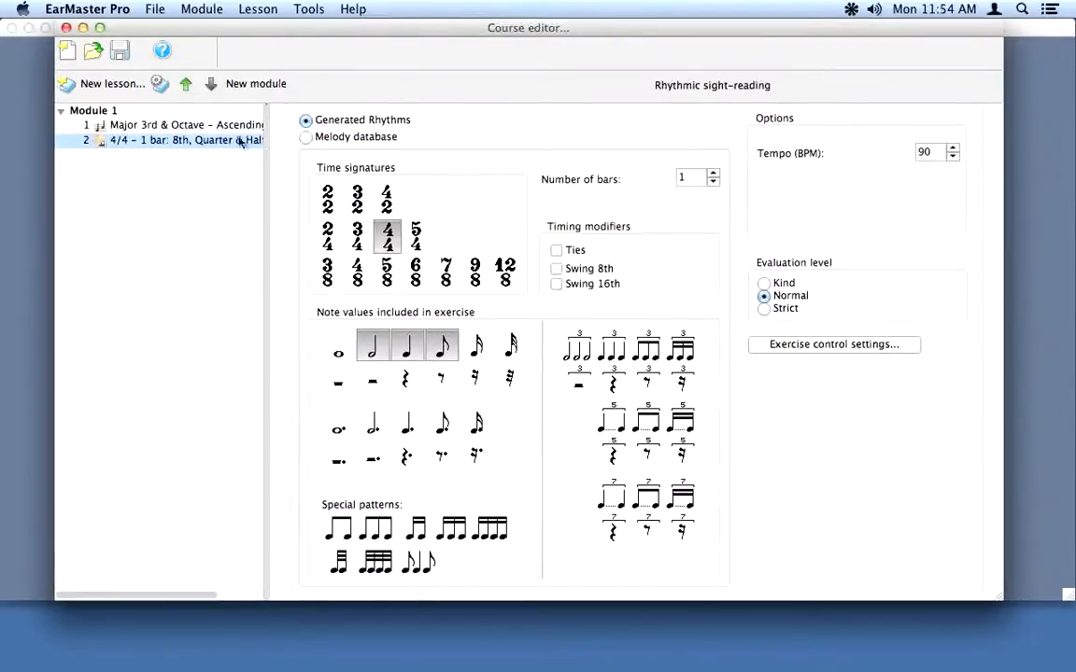
left_click(122, 52)
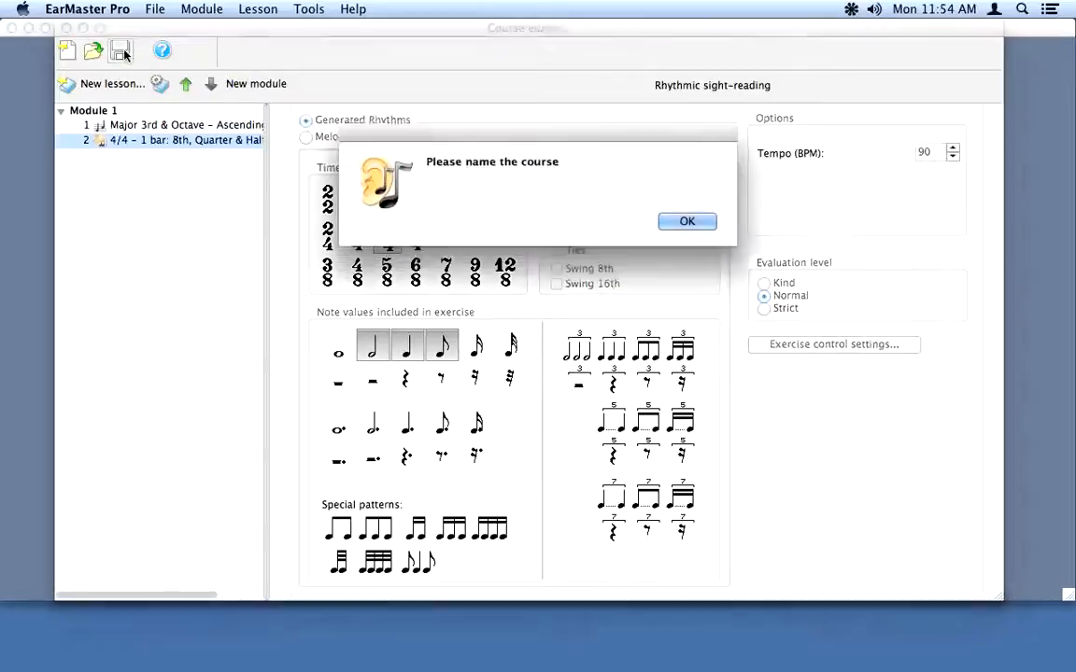
Step: Title the course 'Week 12', save it as Week 12.tut, and close the editor
left_click(681, 220)
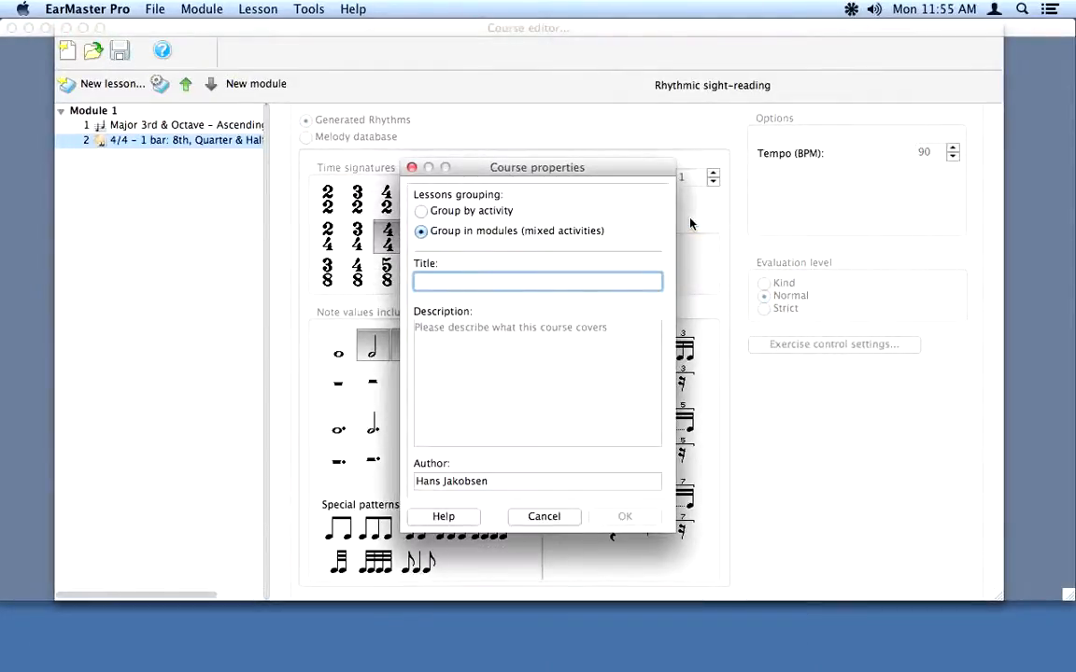
type("Week")
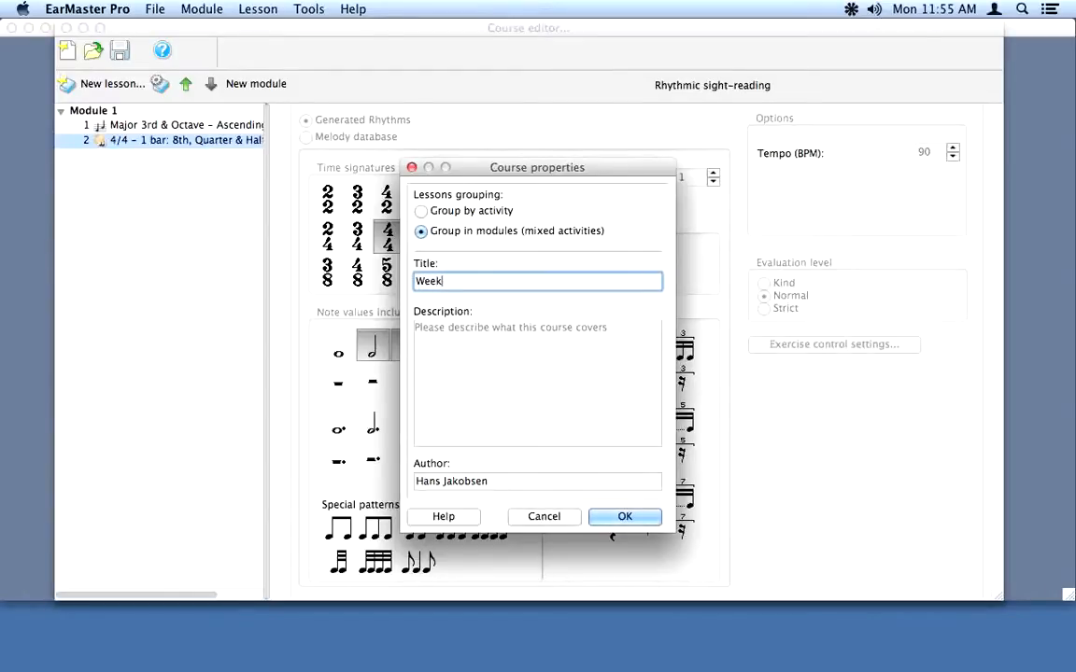
type(" 12")
left_click(634, 517)
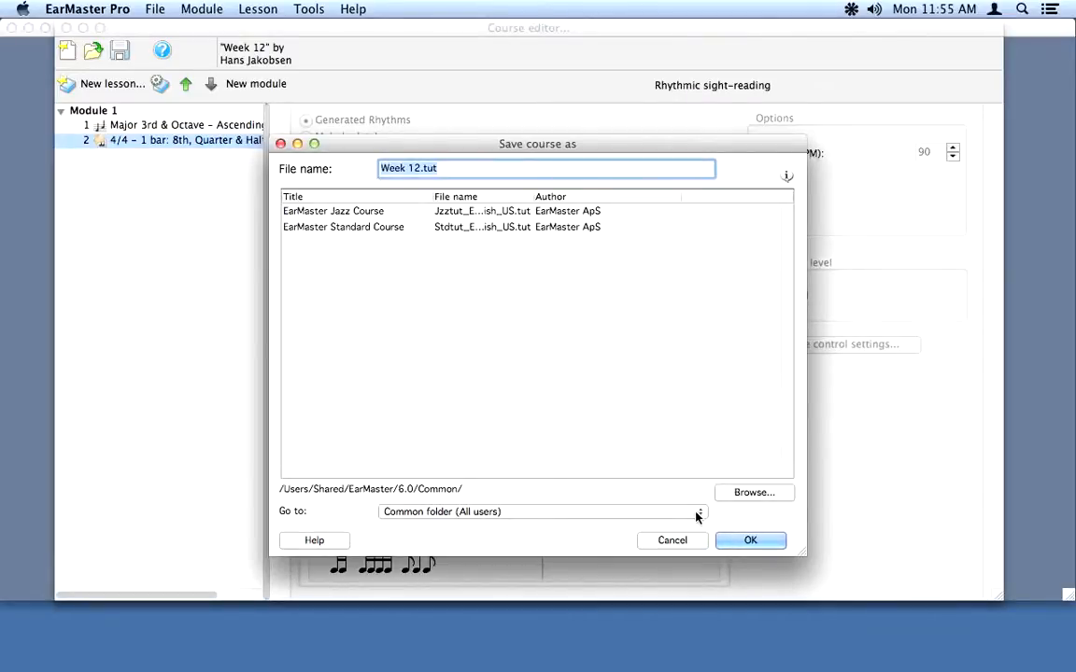
left_click(749, 542)
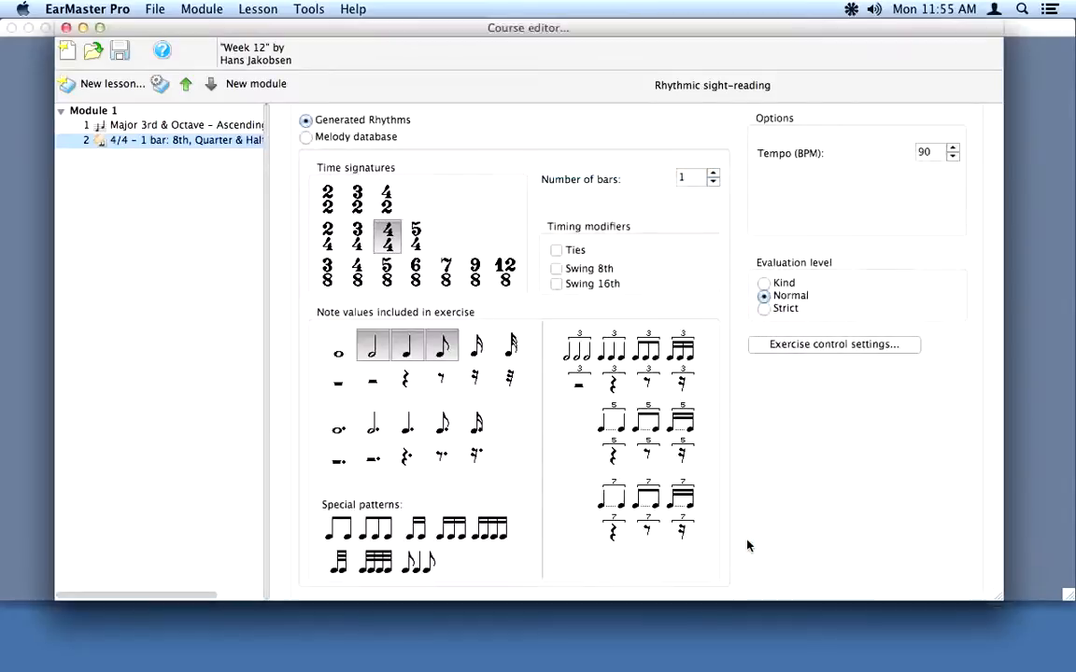
left_click(66, 28)
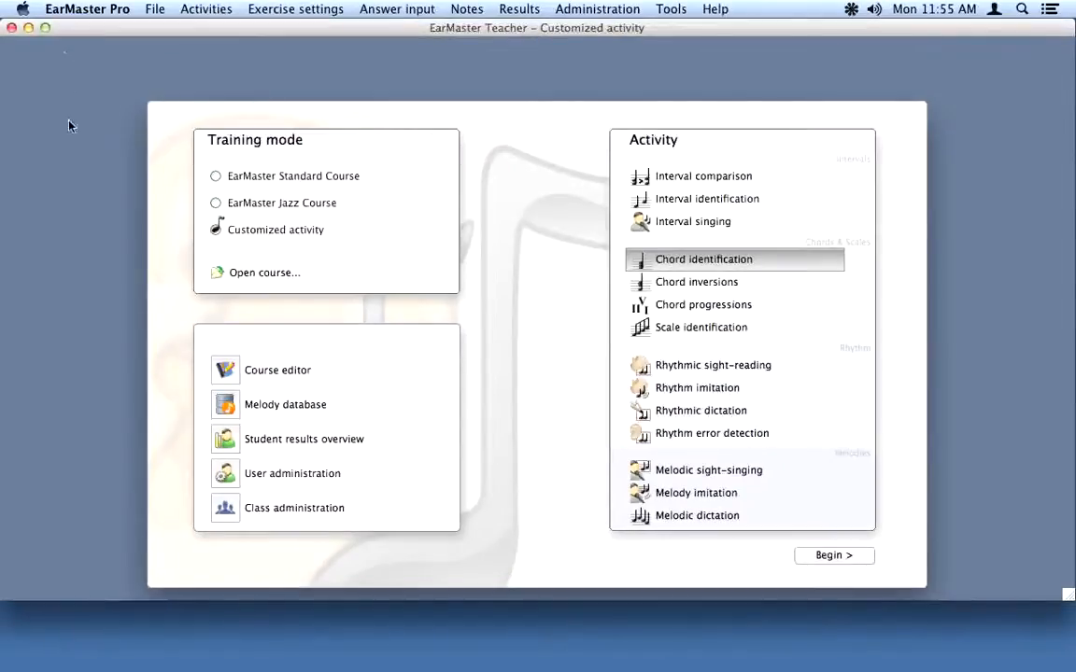
Step: Make Week 12 Class C's assigned course and upload it to EarMaster Cloud
left_click(227, 510)
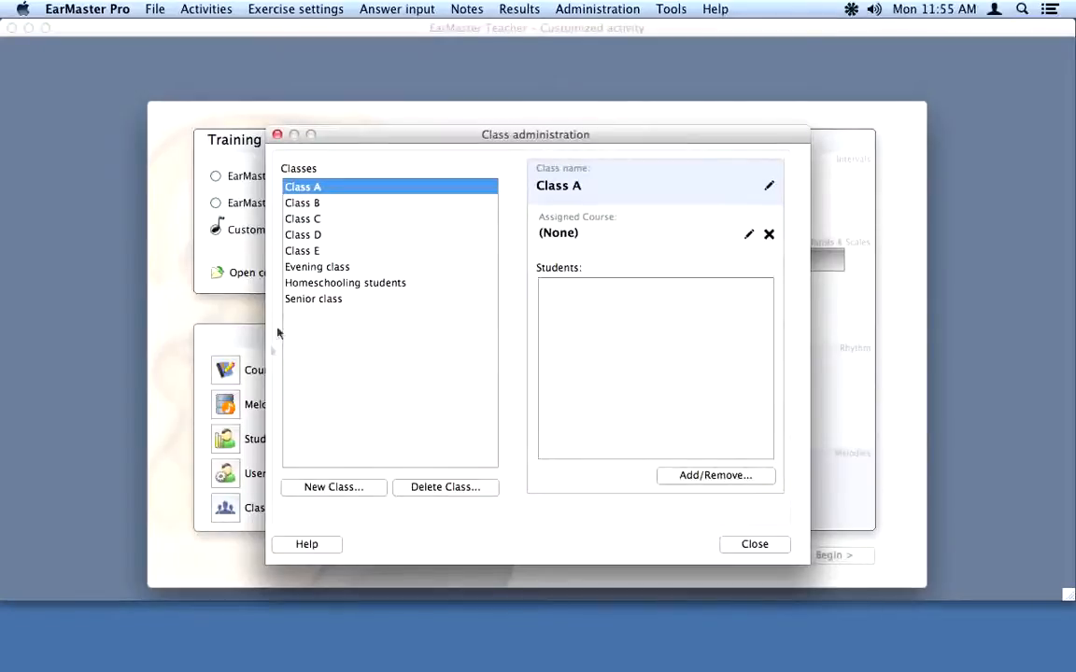
left_click(309, 220)
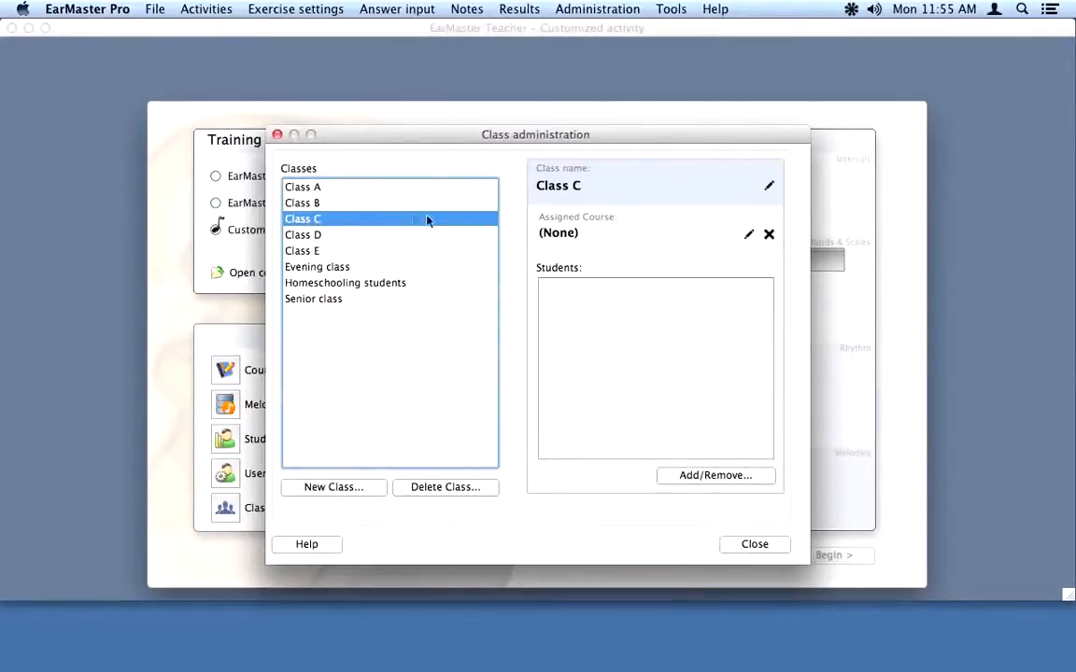
left_click(749, 235)
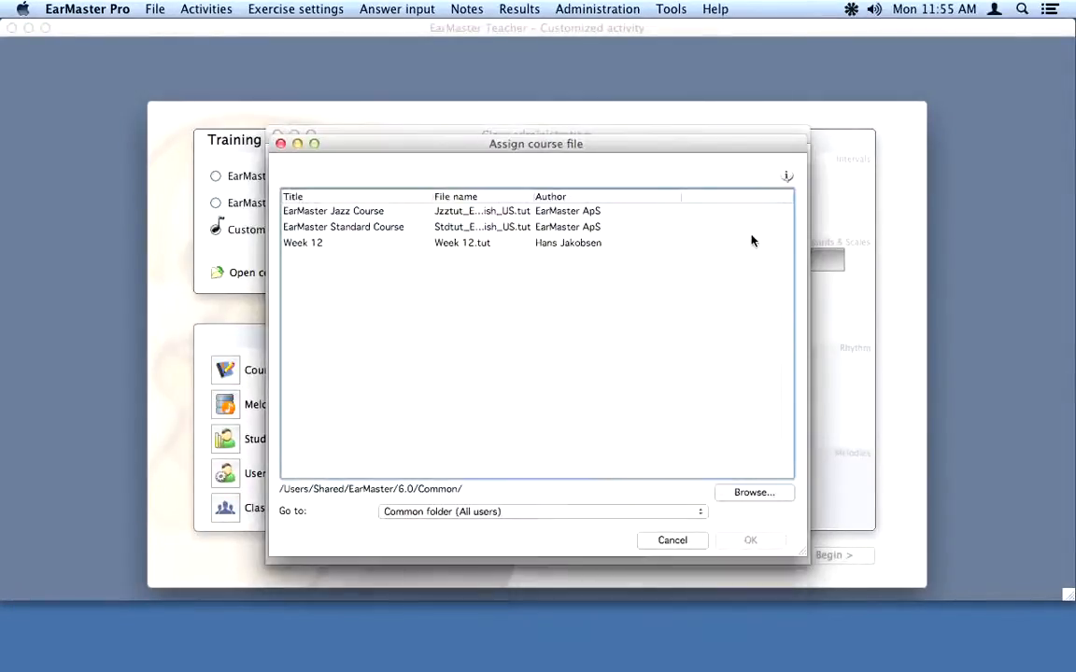
left_click(312, 242)
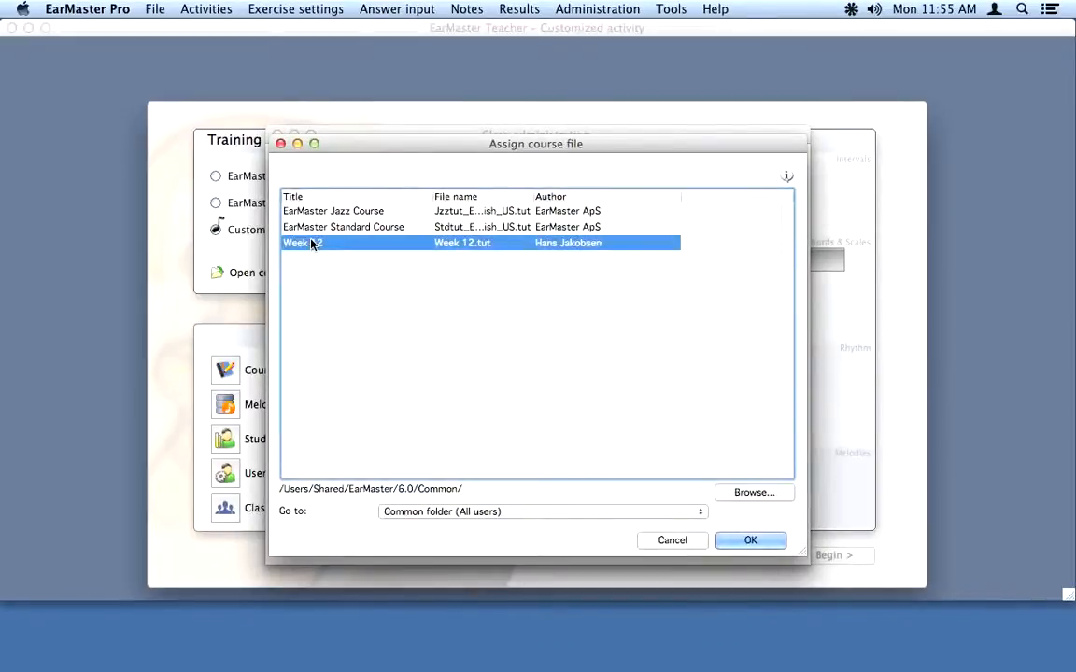
left_click(749, 541)
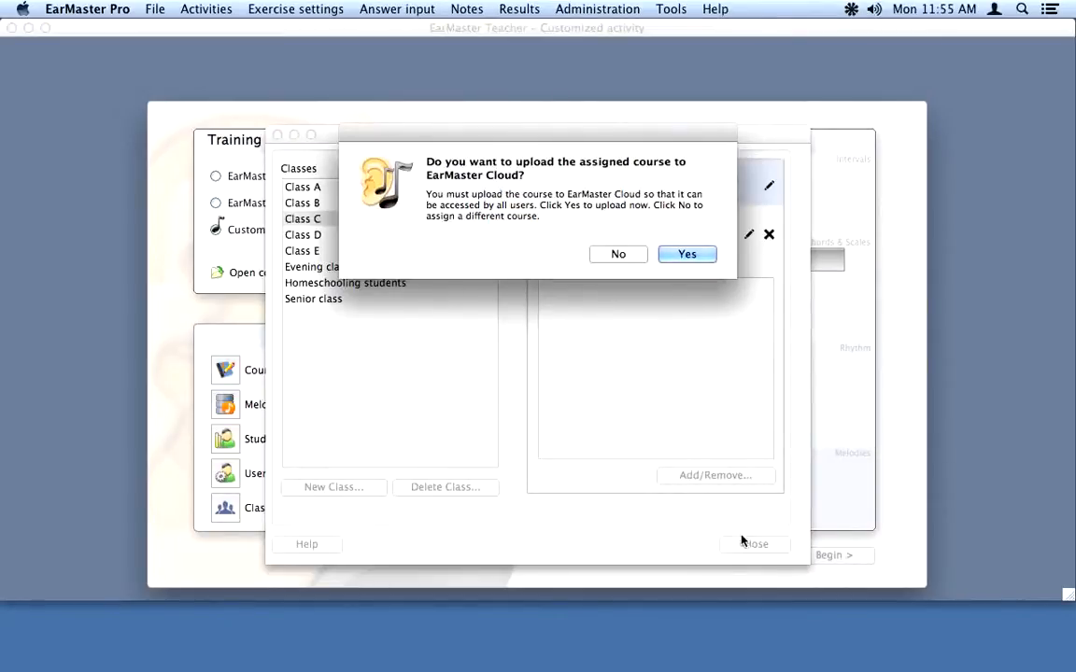
left_click(691, 259)
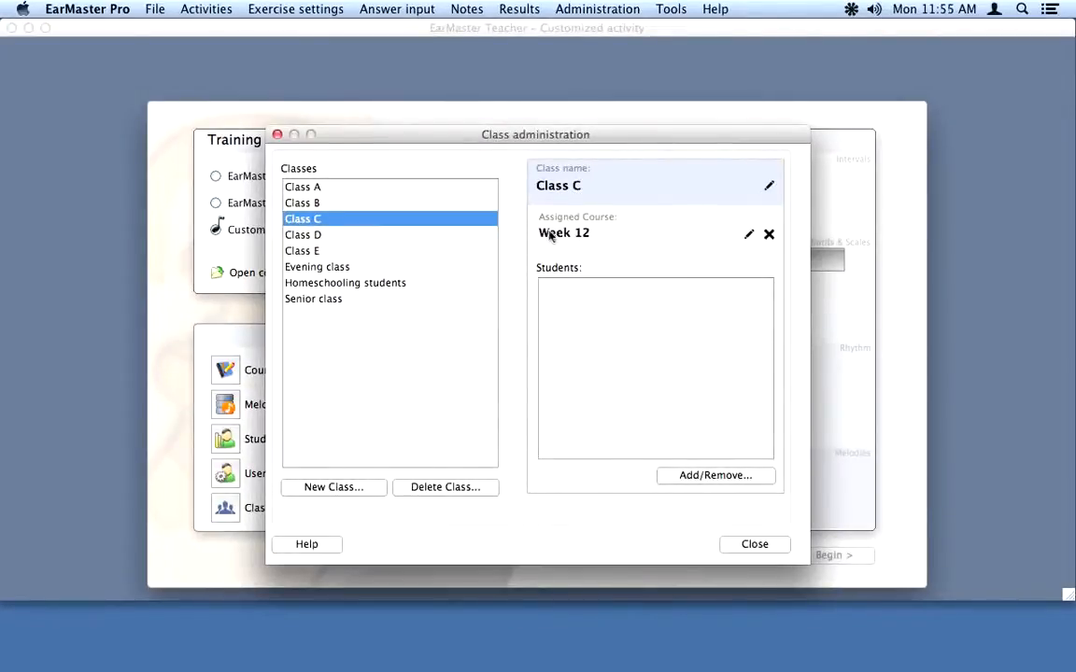
left_click(754, 544)
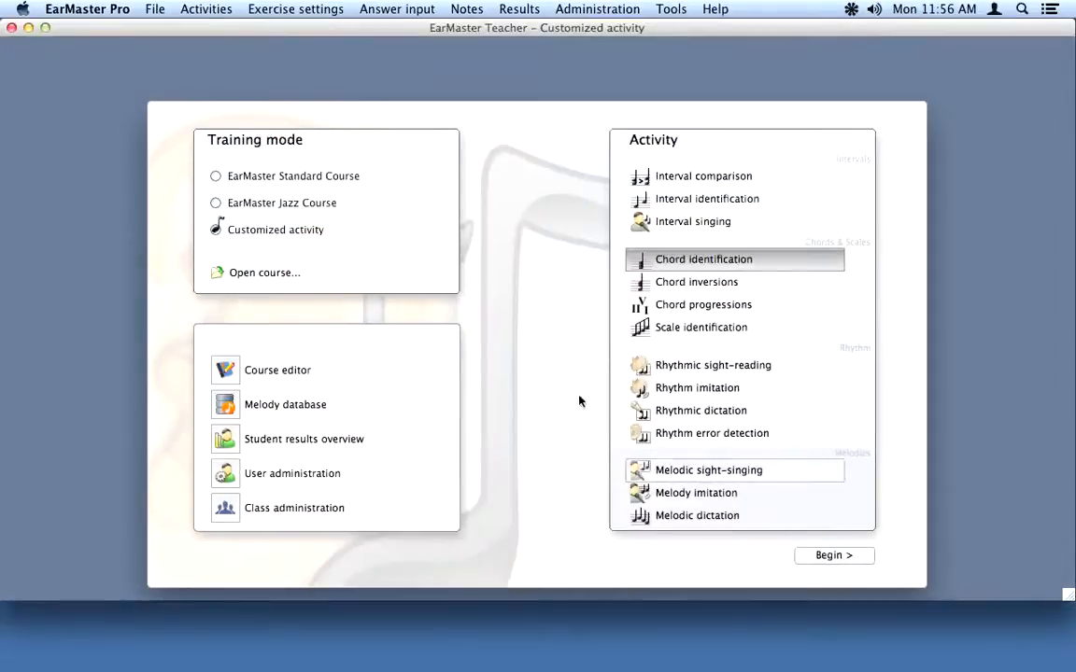
Step: Restart EarMaster Pro and log in with the student's user name and password
left_click(12, 29)
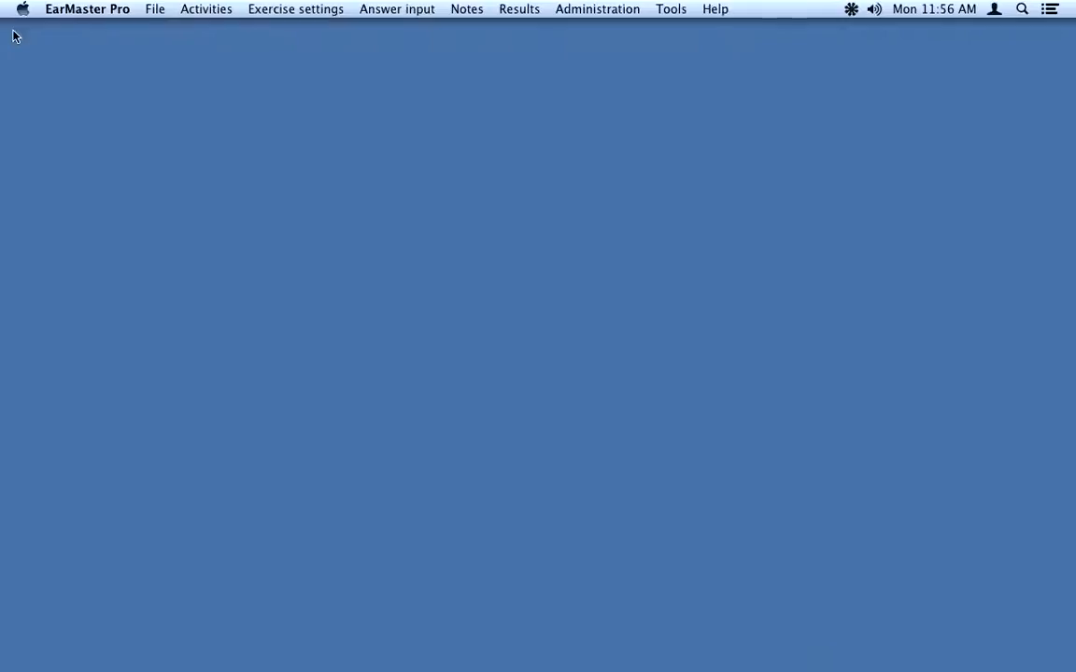
left_click(840, 653)
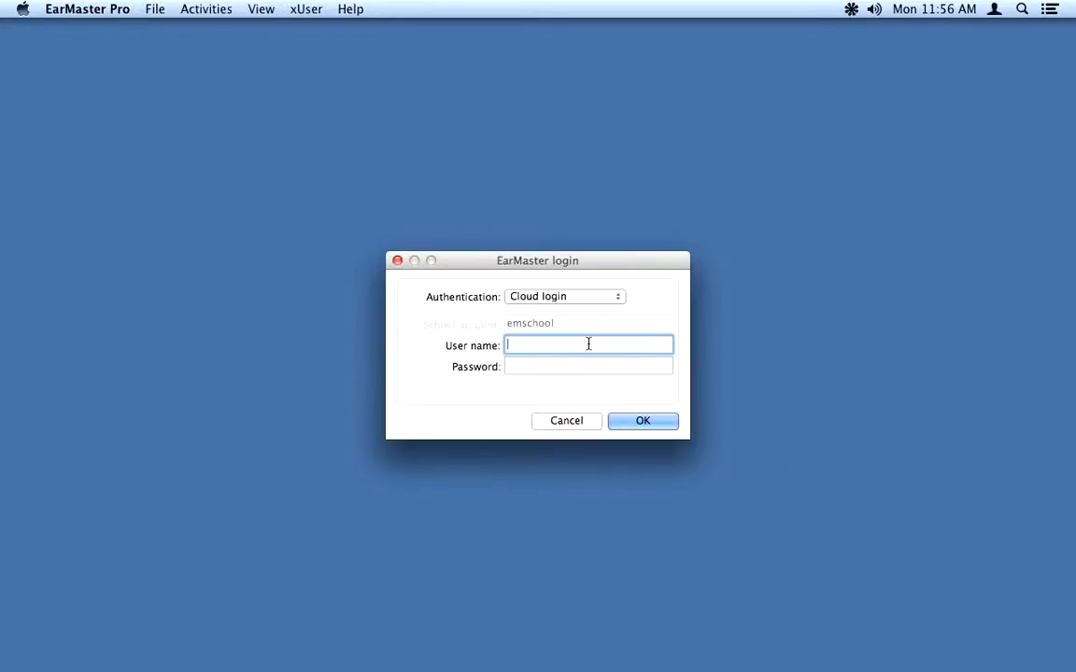
key("Tab")
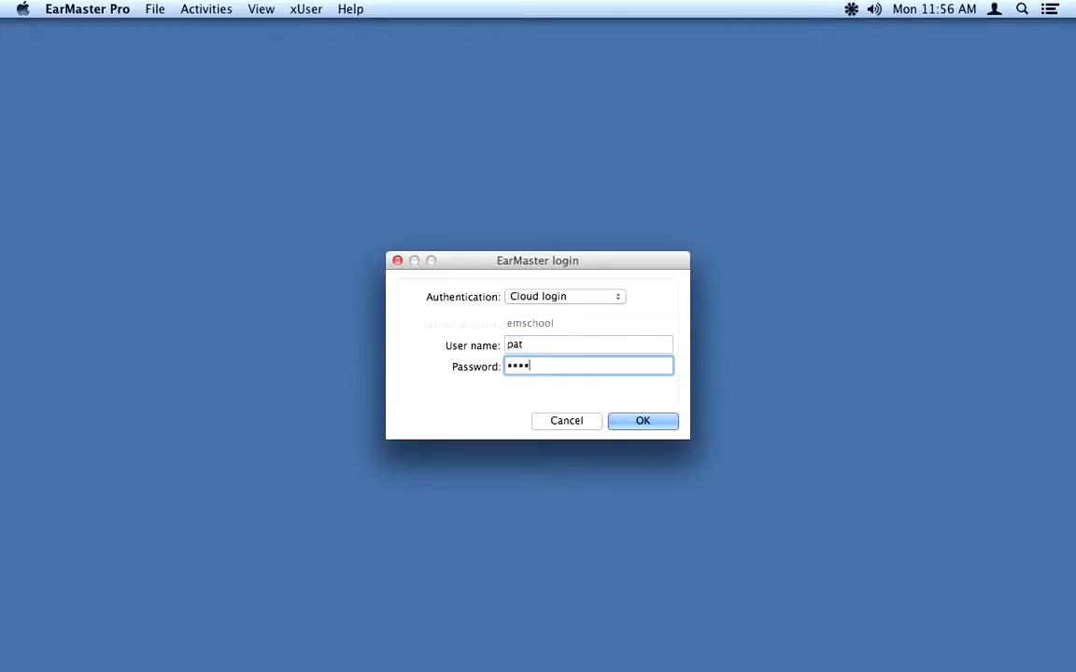
key("Return")
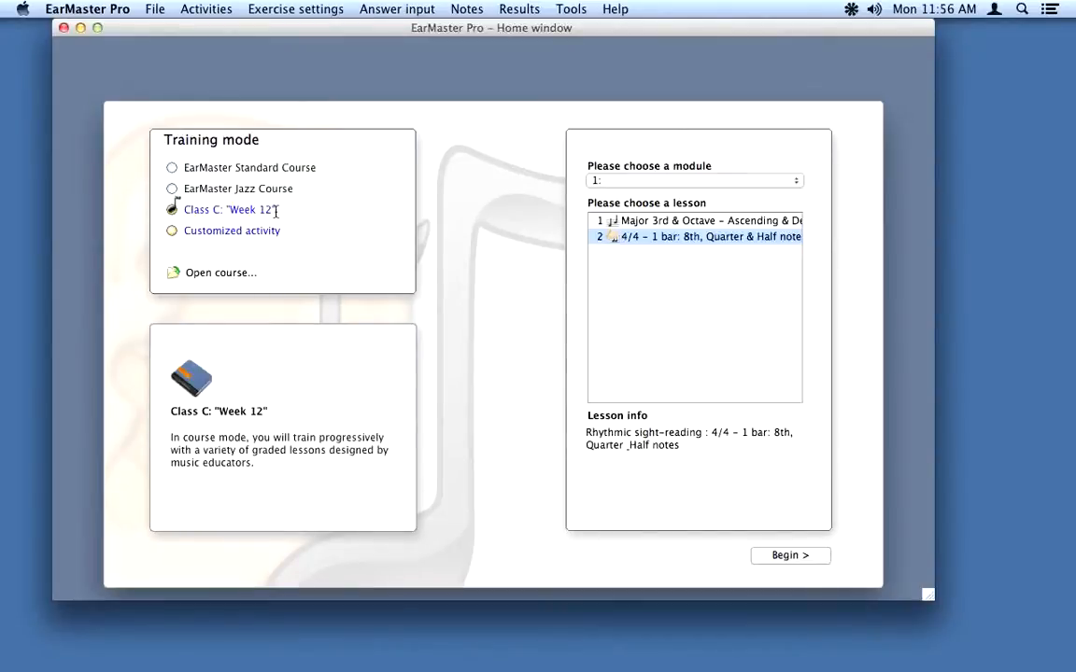
Step: Take lesson 1, answering Major 3rd then Octave to finish with 100%
left_click(635, 221)
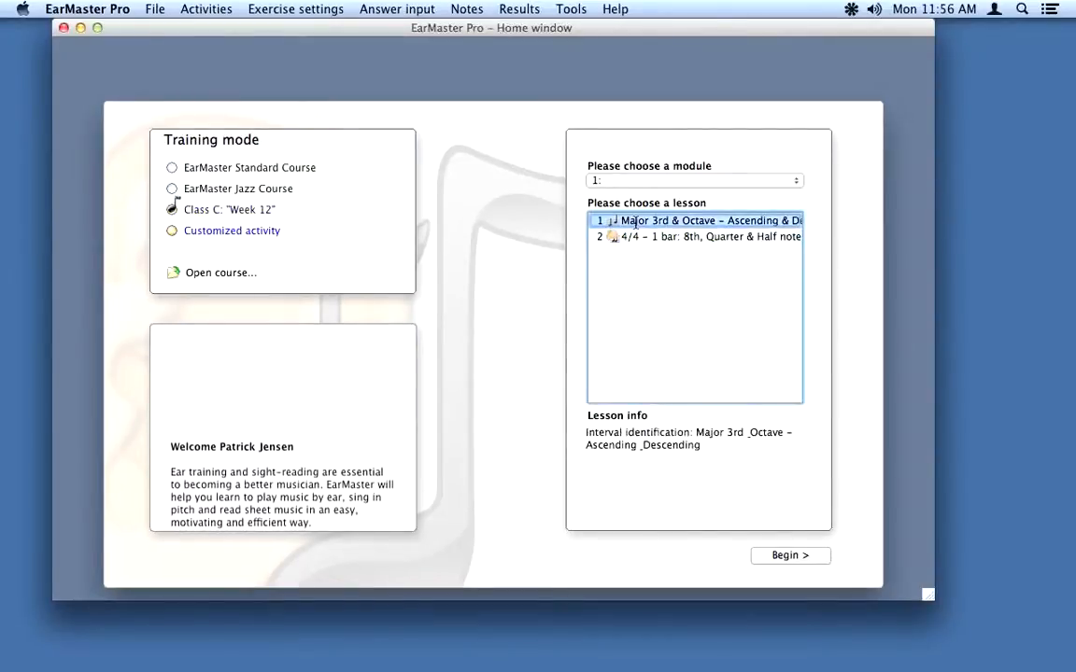
left_click(794, 557)
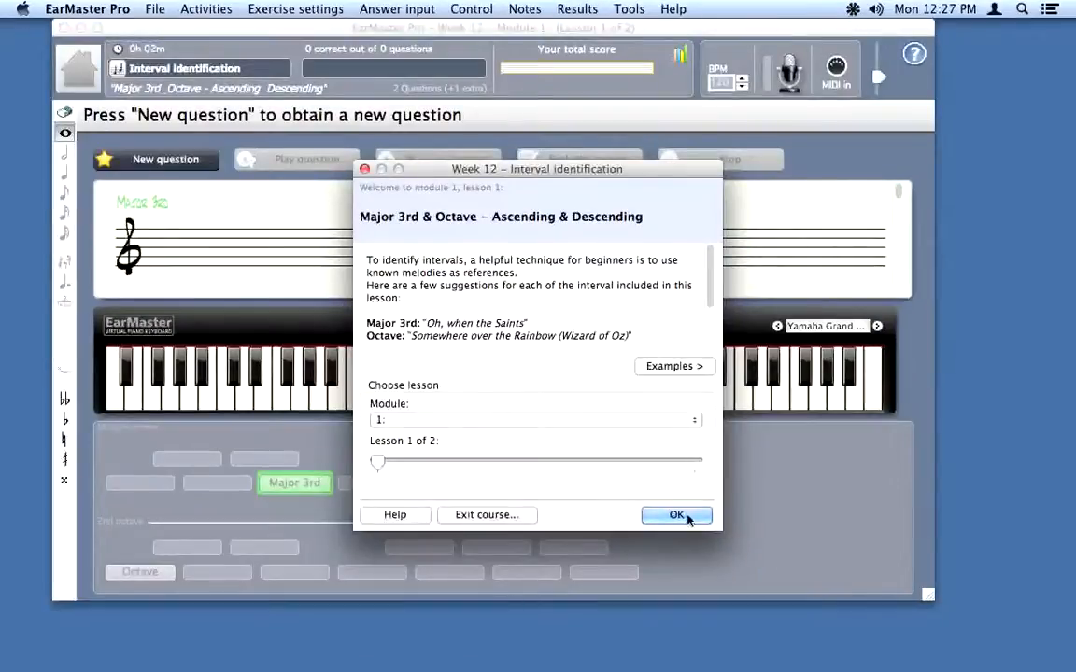
left_click(676, 515)
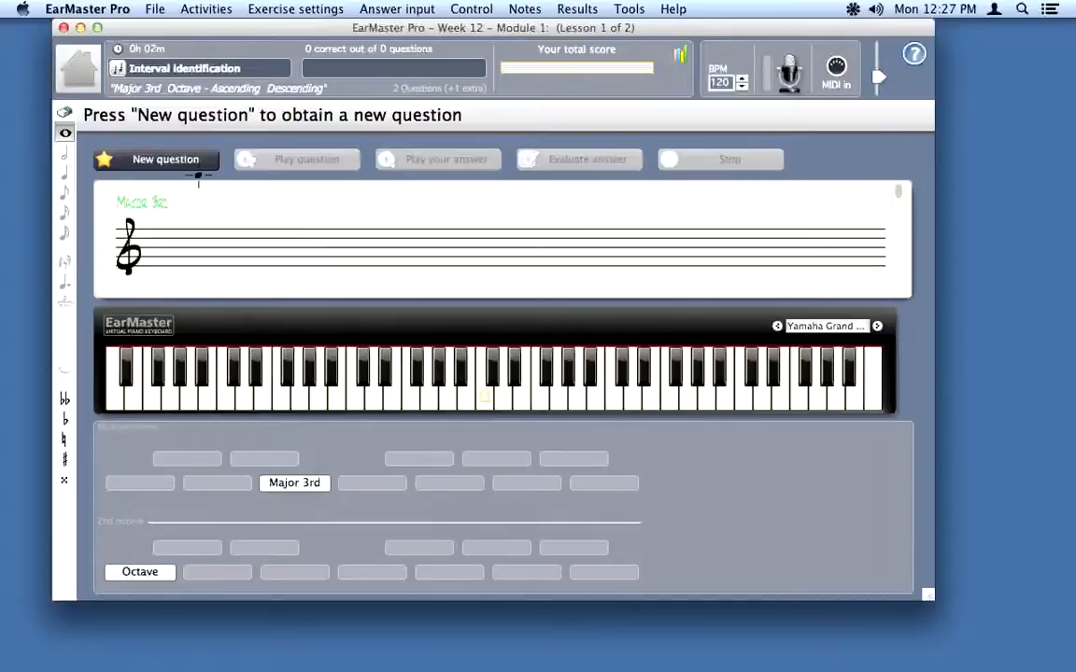
left_click(167, 160)
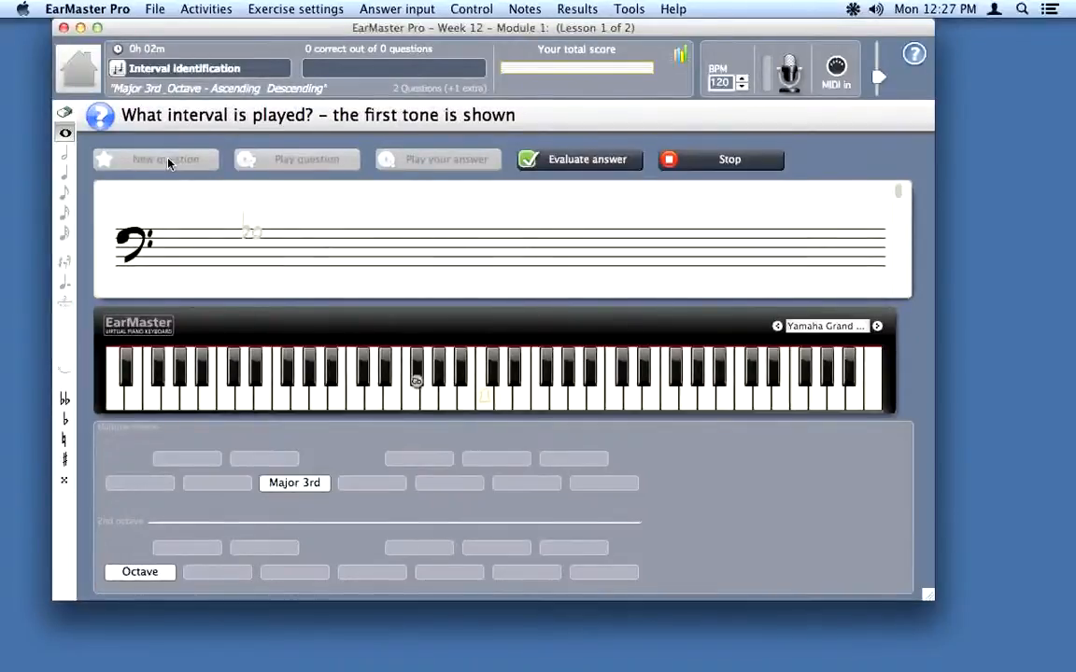
left_click(295, 482)
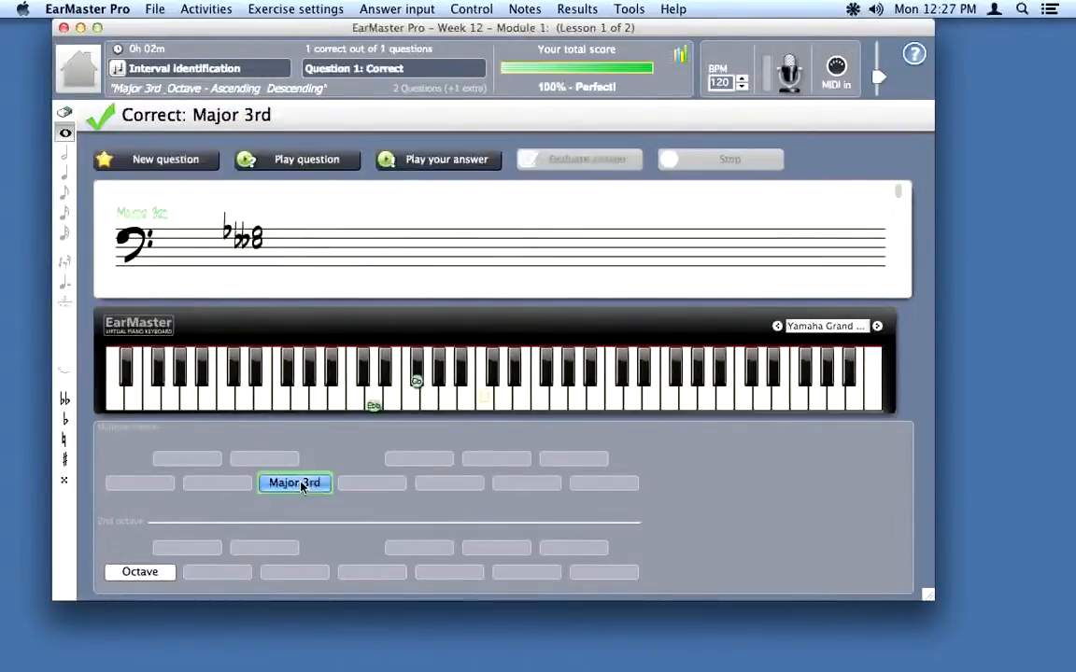
left_click(181, 164)
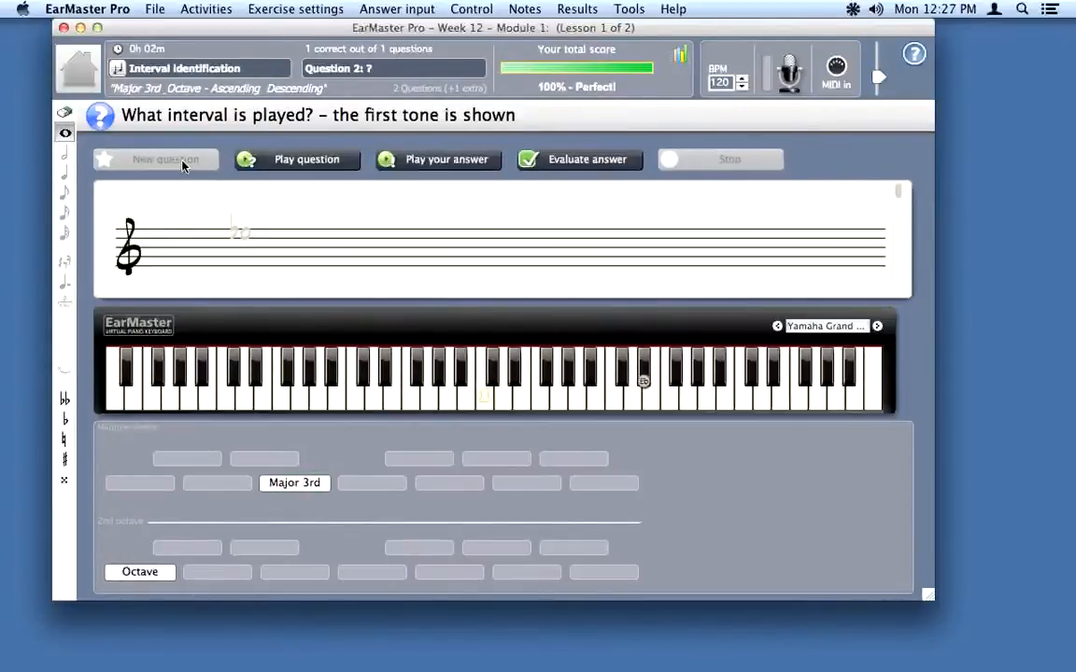
left_click(161, 572)
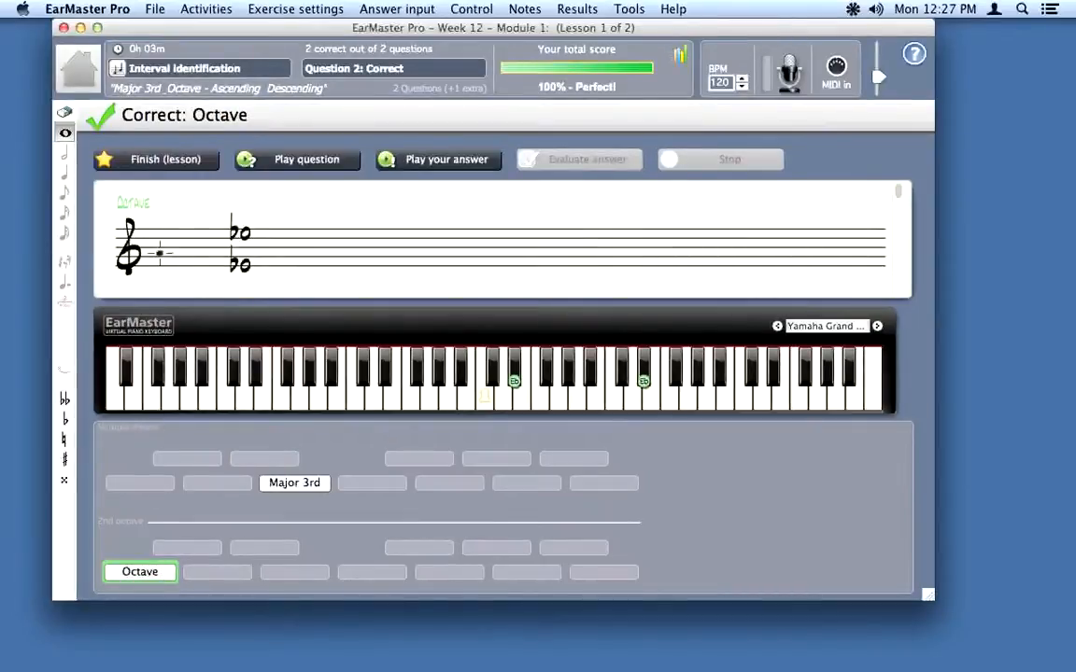
left_click(165, 164)
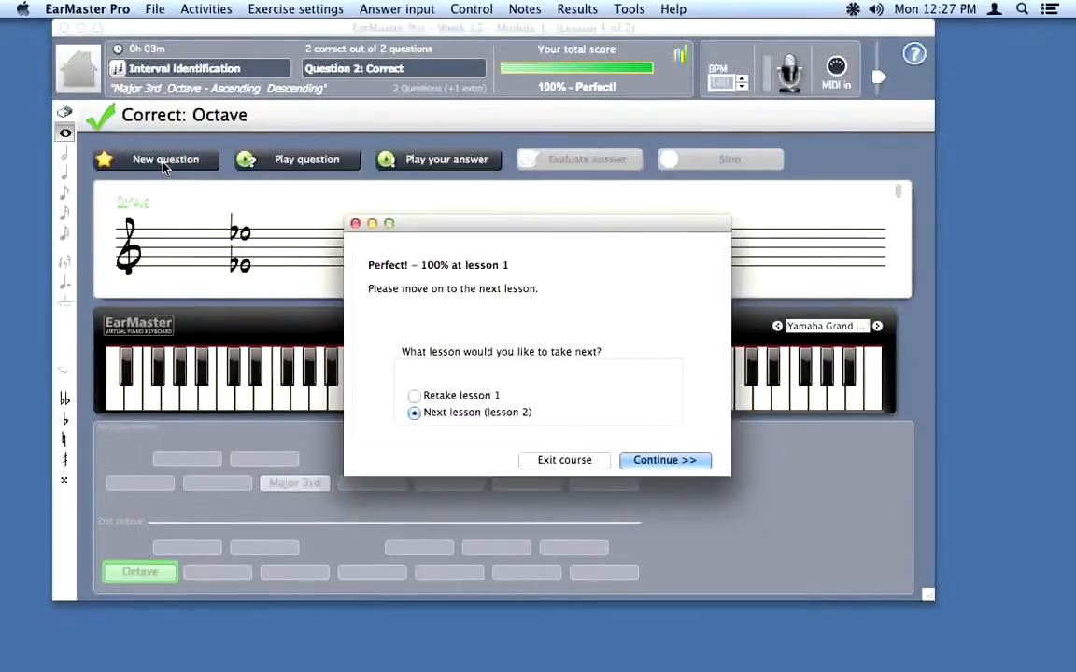
Step: Tap both rhythms in lesson 2 to score 99%, then exit the course
left_click(663, 461)
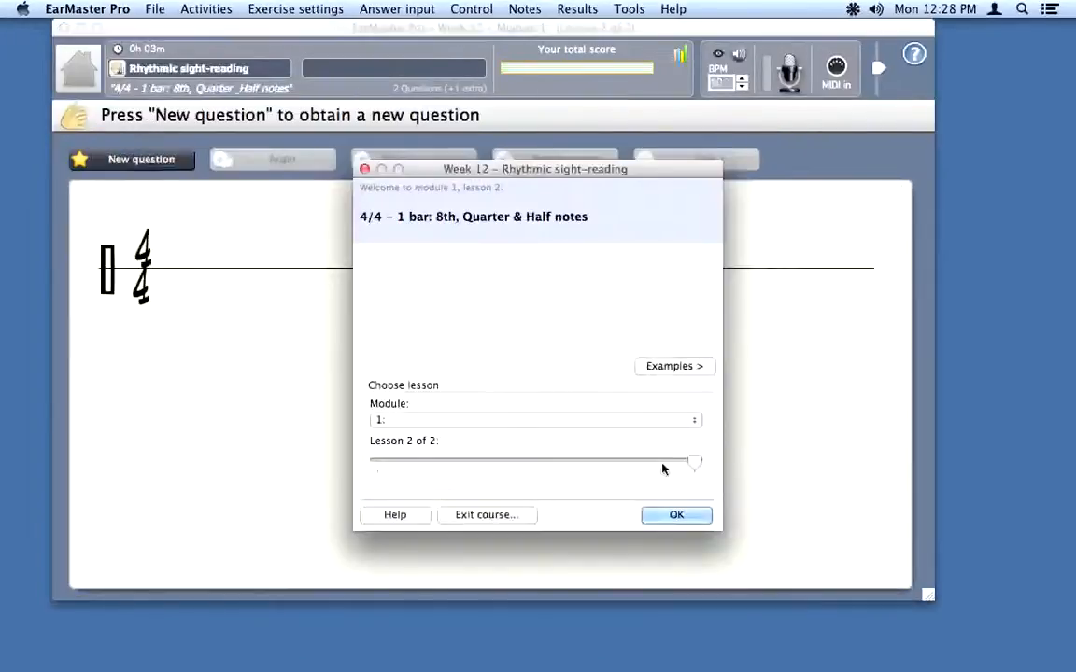
left_click(682, 514)
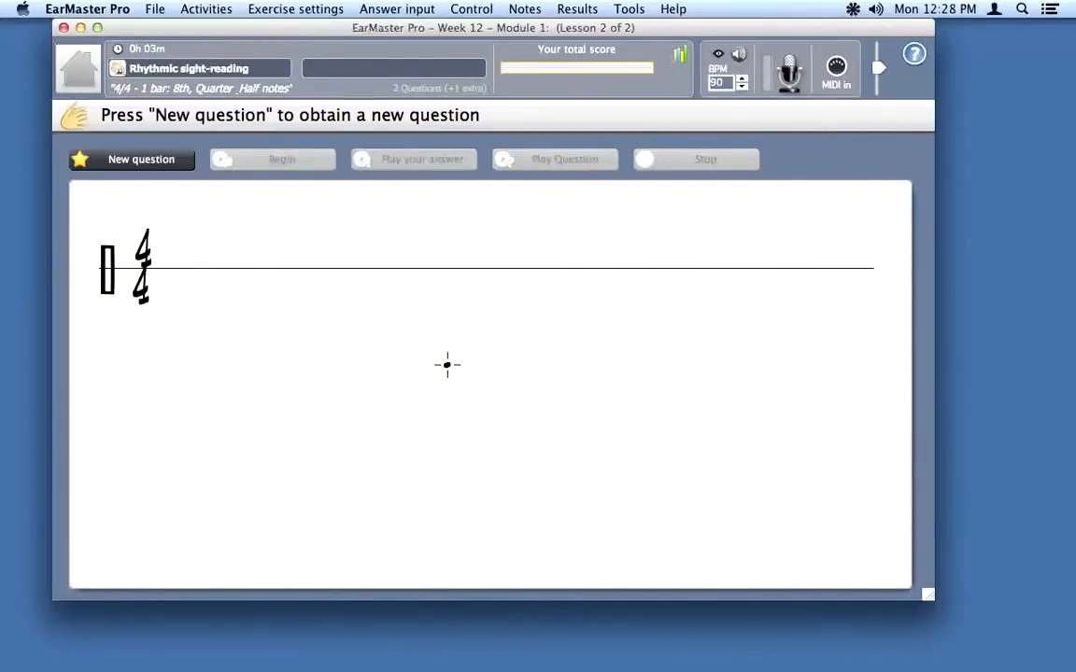
left_click(142, 160)
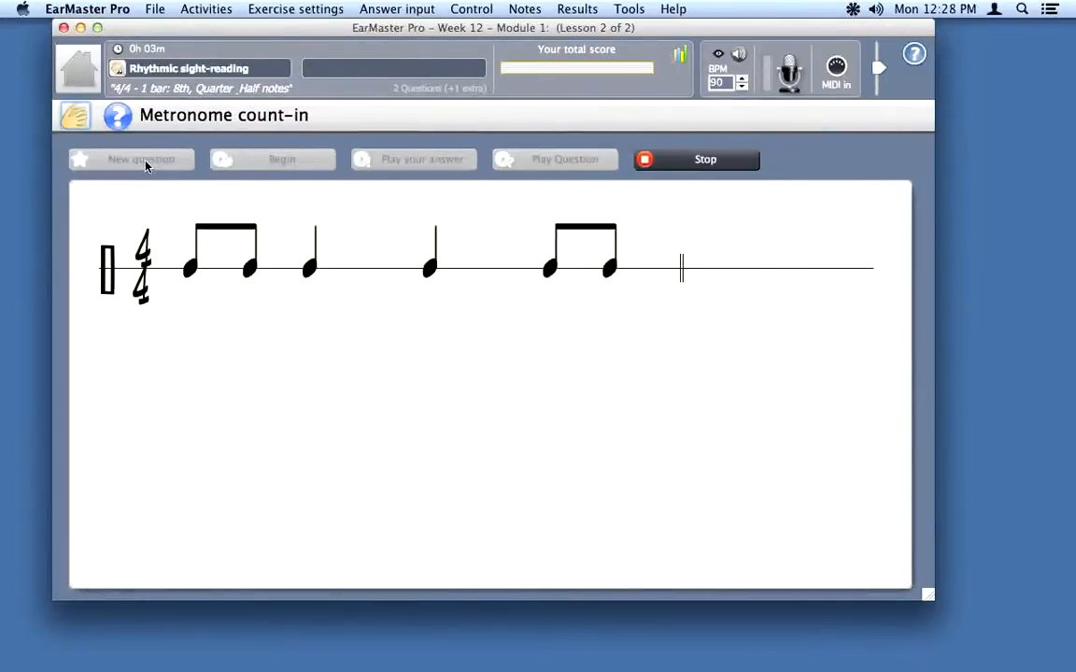
key("space")
key("space")
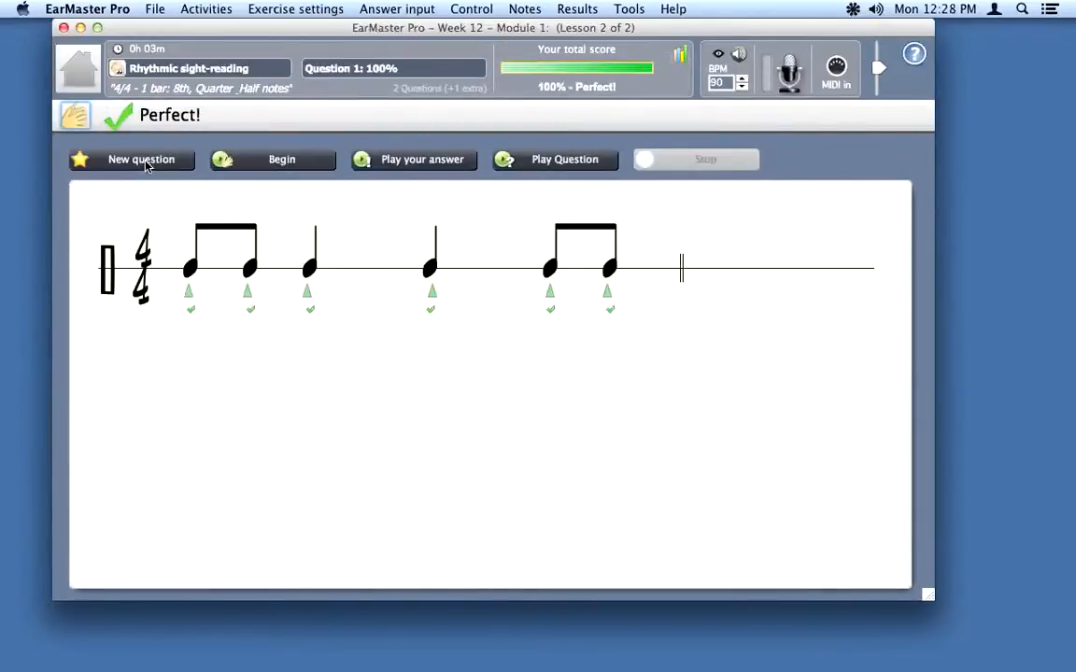
left_click(142, 160)
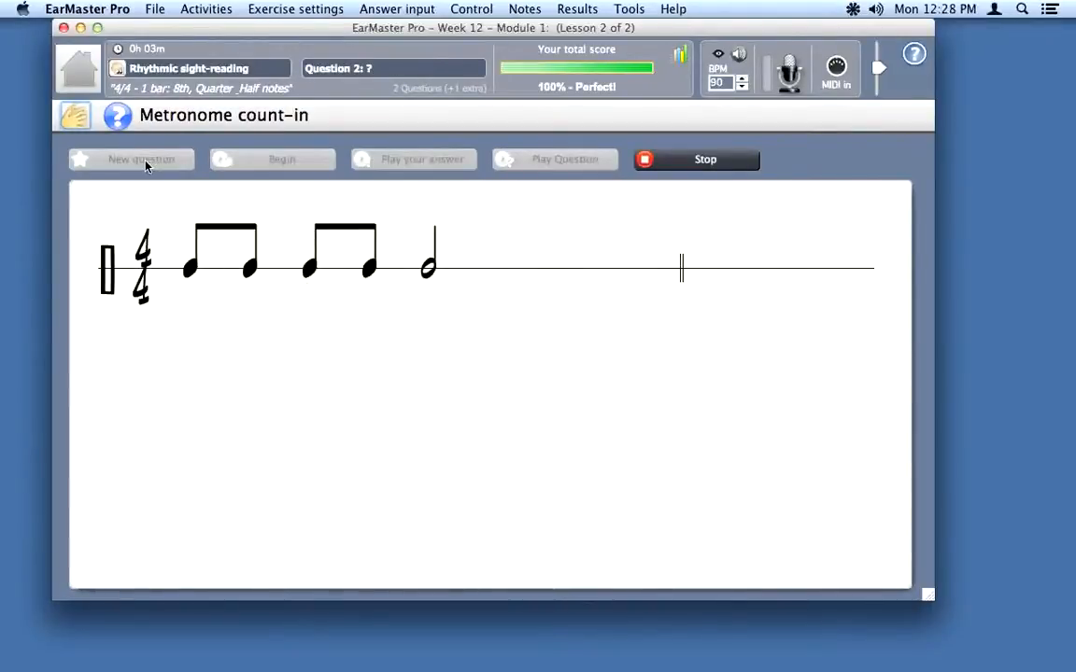
key("space")
key("space")
key("space")
key("space")
key("space")
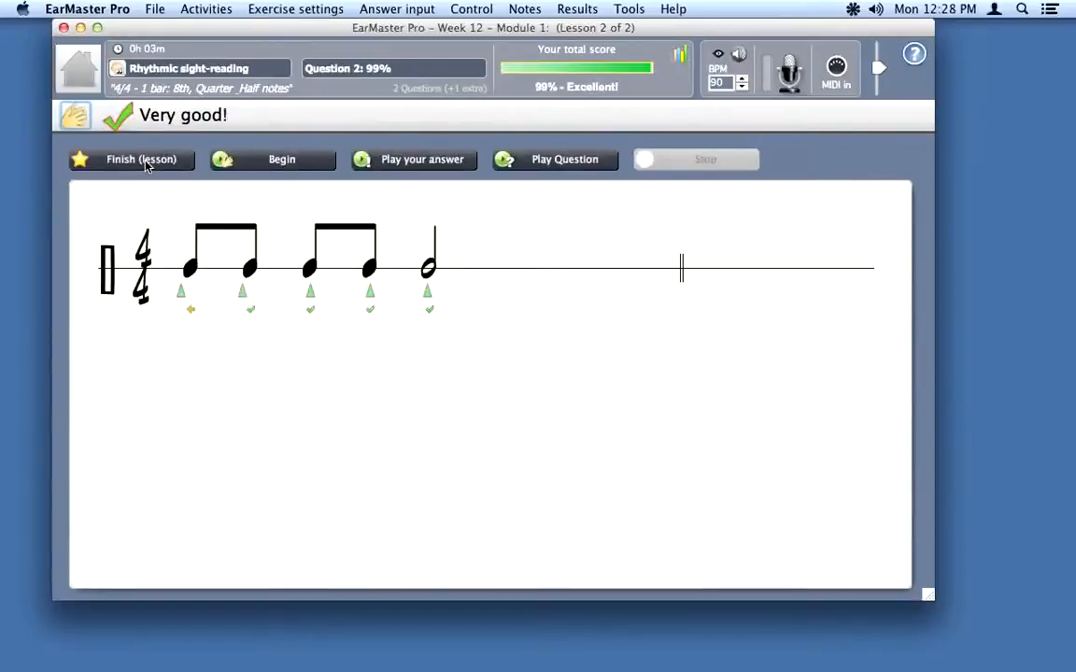
left_click(141, 159)
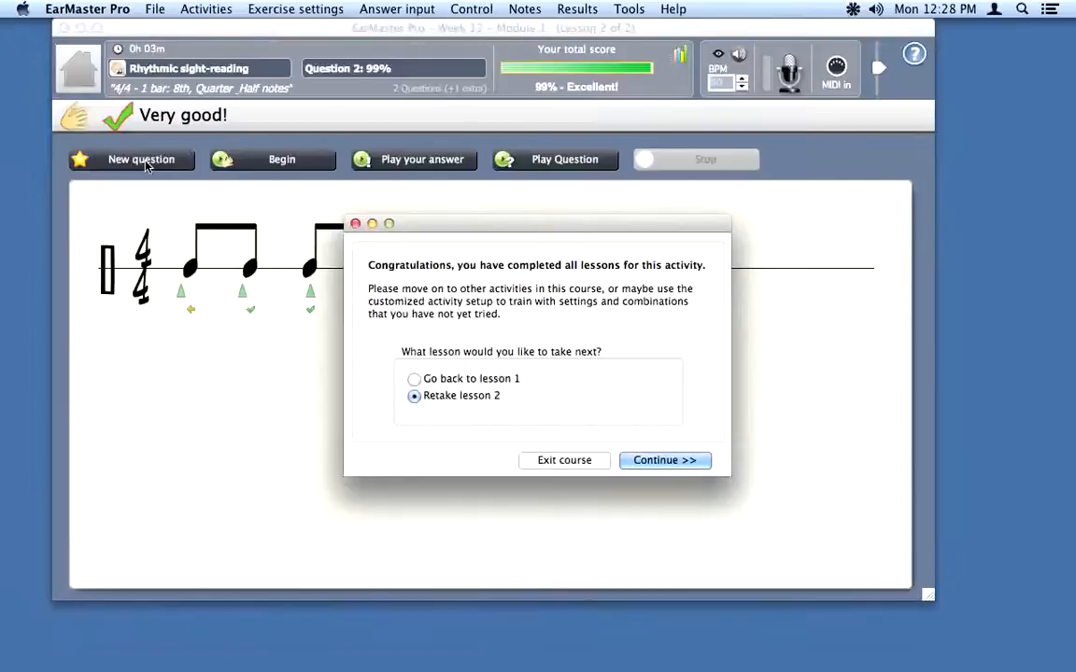
left_click(580, 458)
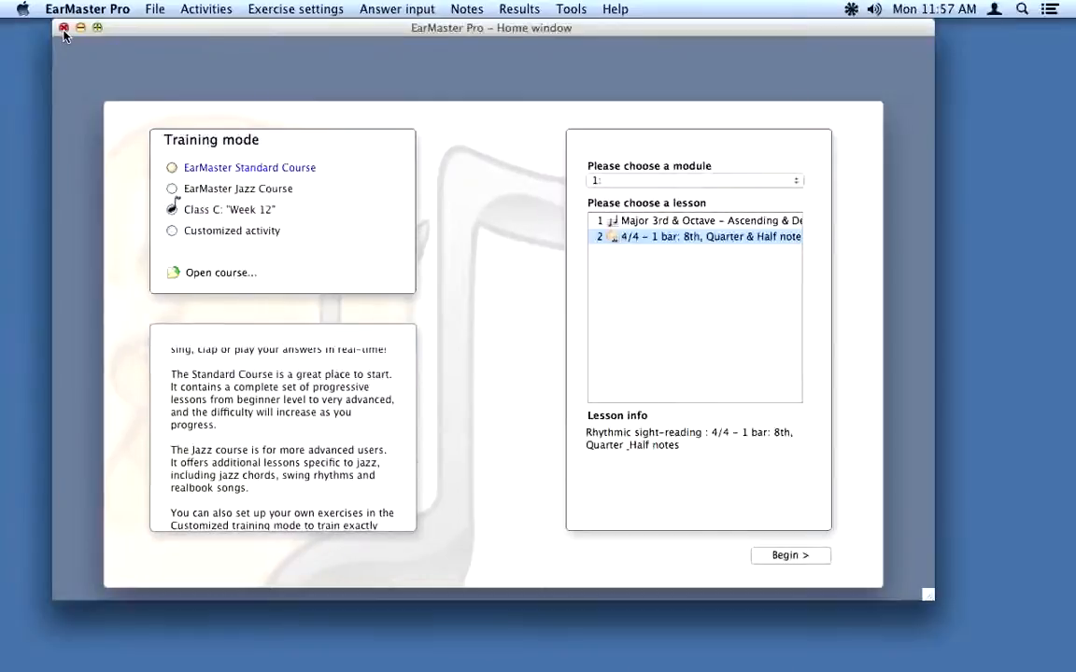
Step: Relaunch EarMaster, log in with the teacher's credentials, and open the Student results overview
left_click(63, 29)
mouse_move(826, 668)
left_click(826, 644)
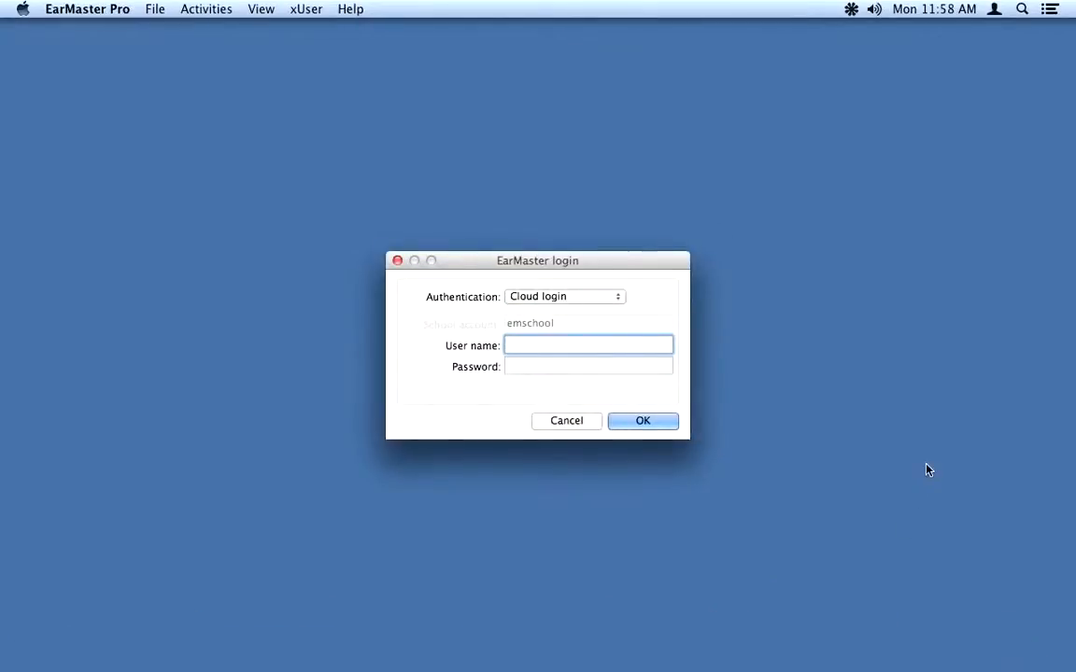
key("Tab")
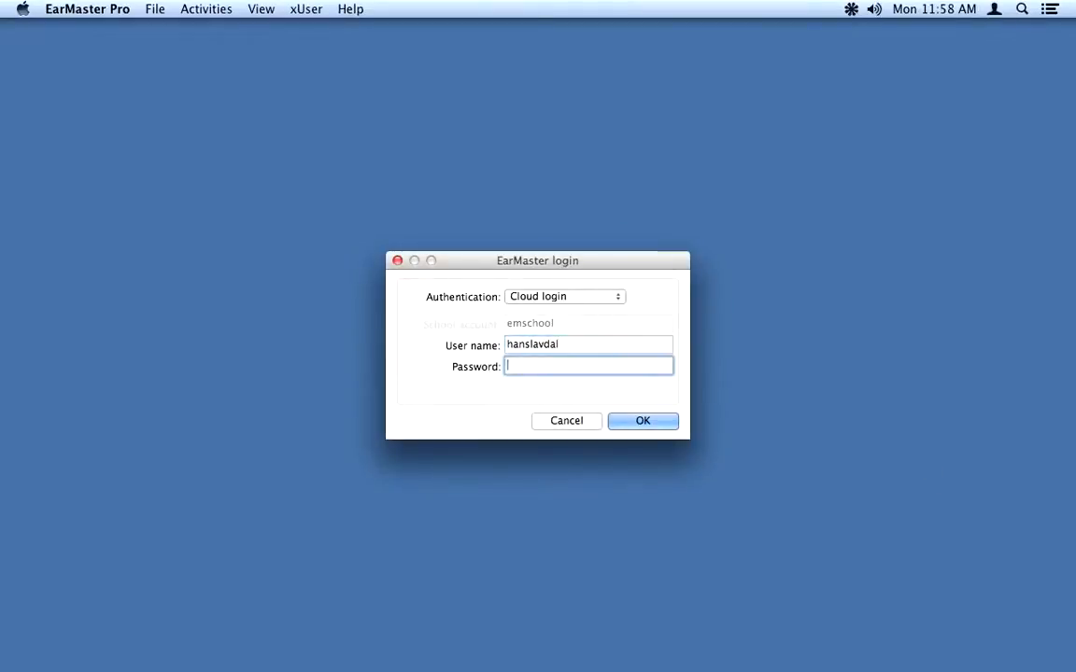
key("Return")
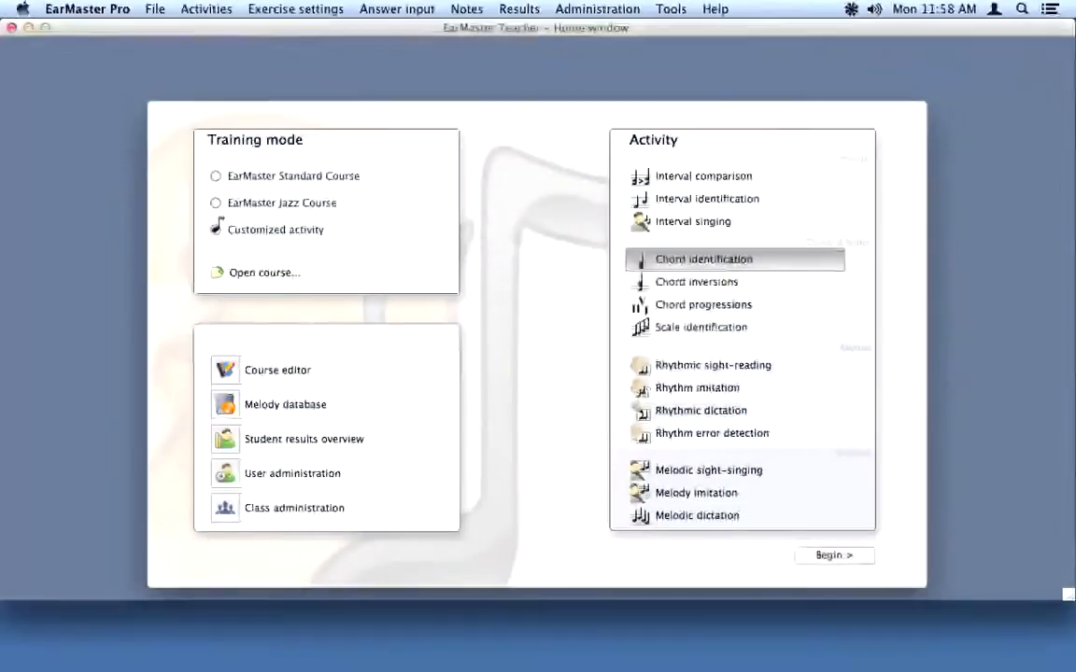
left_click(231, 438)
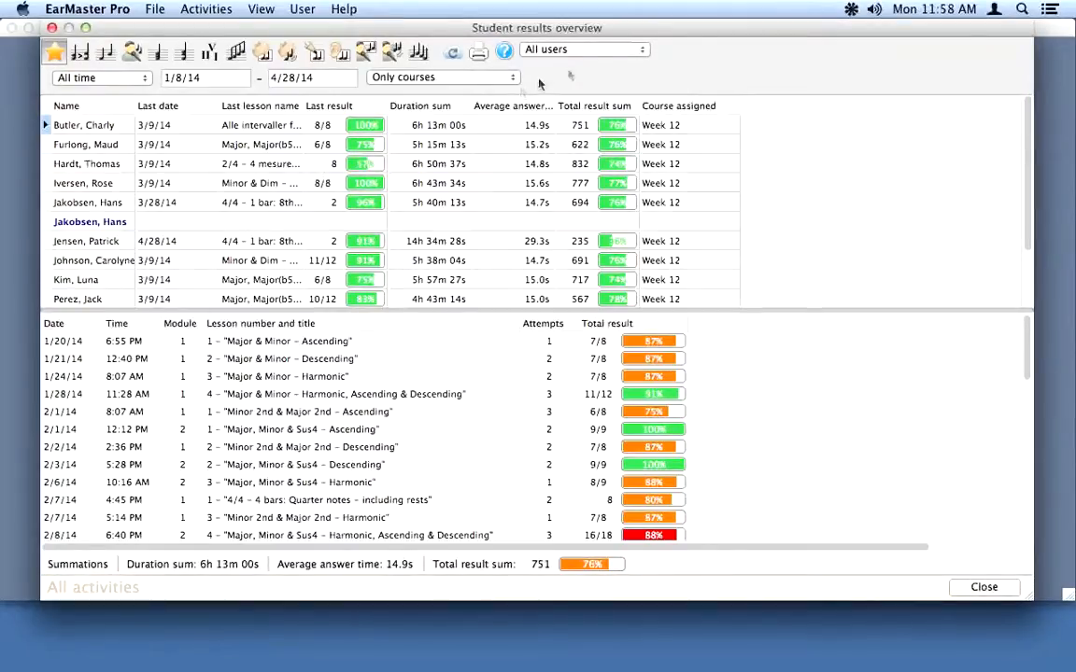
Step: Filter results to Class C and Week 12, view one student's lessons, then close the overview
left_click(624, 52)
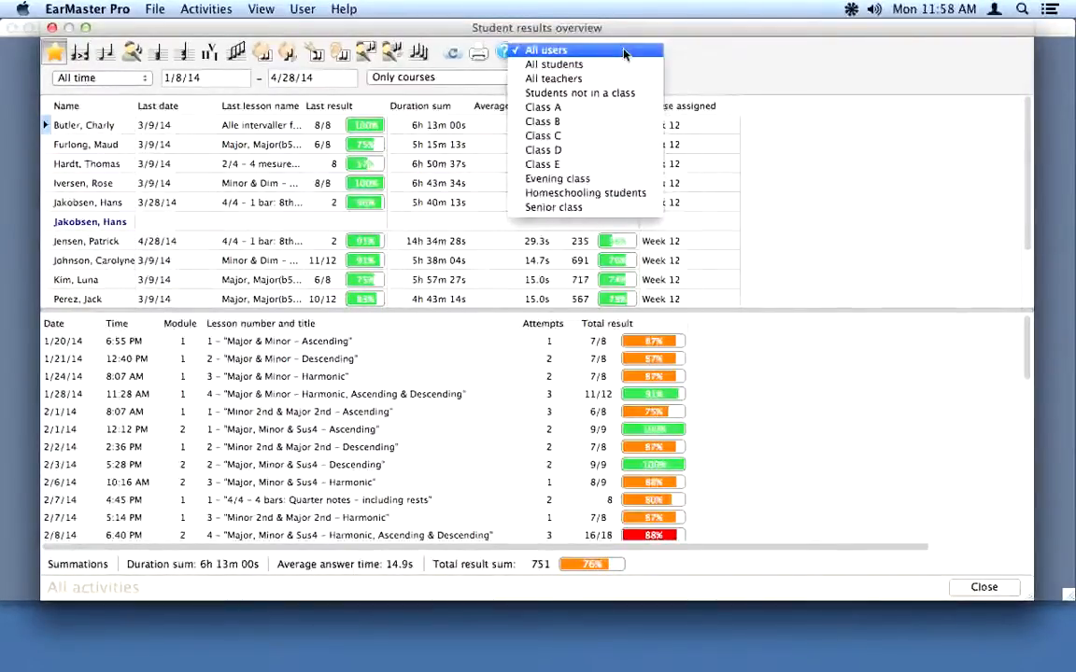
left_click(557, 138)
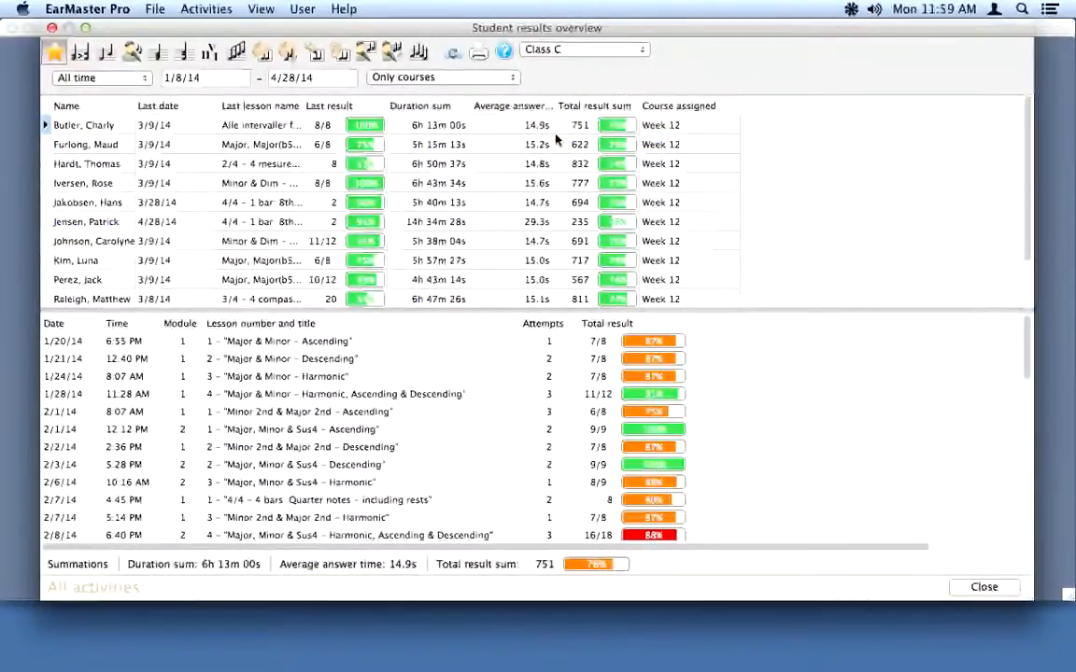
left_click(513, 80)
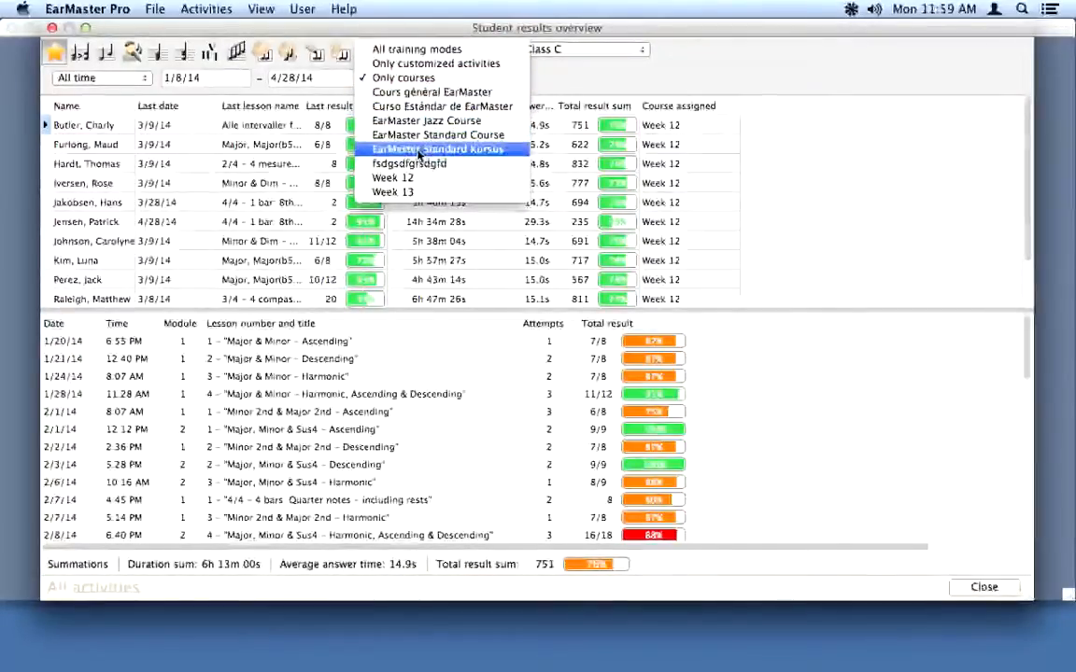
left_click(401, 179)
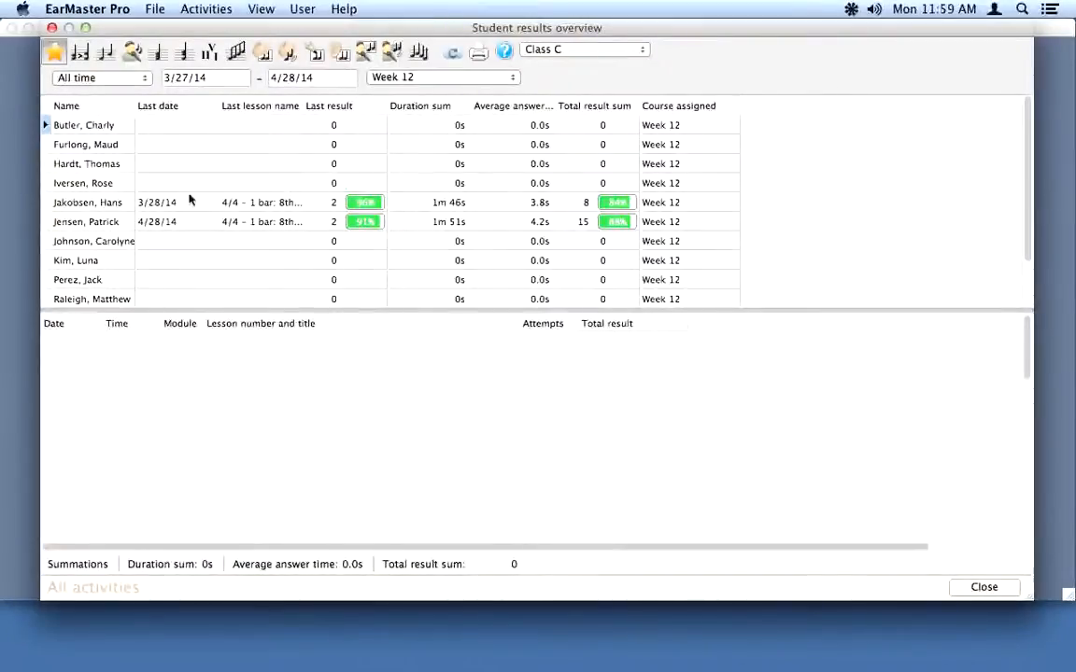
left_click(117, 223)
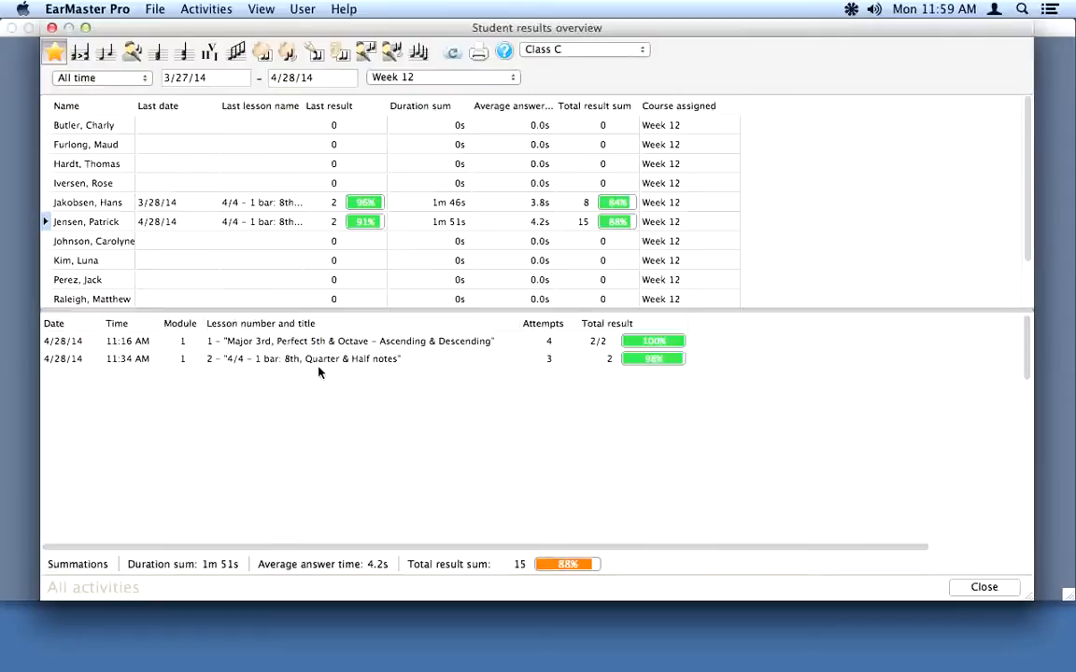
left_click(53, 28)
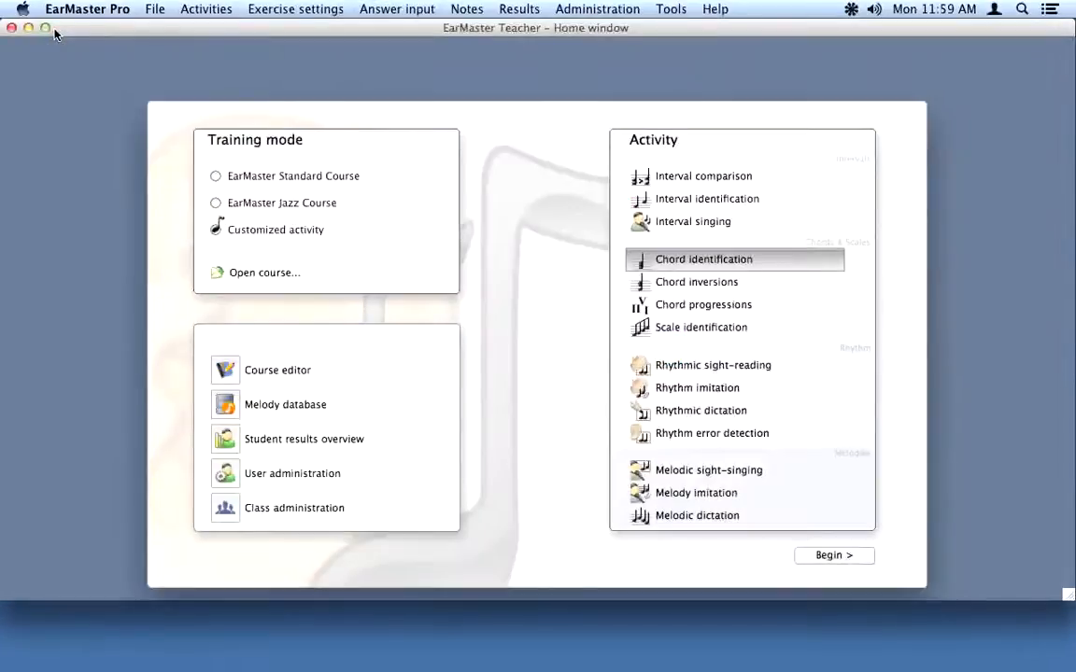
left_click(232, 373)
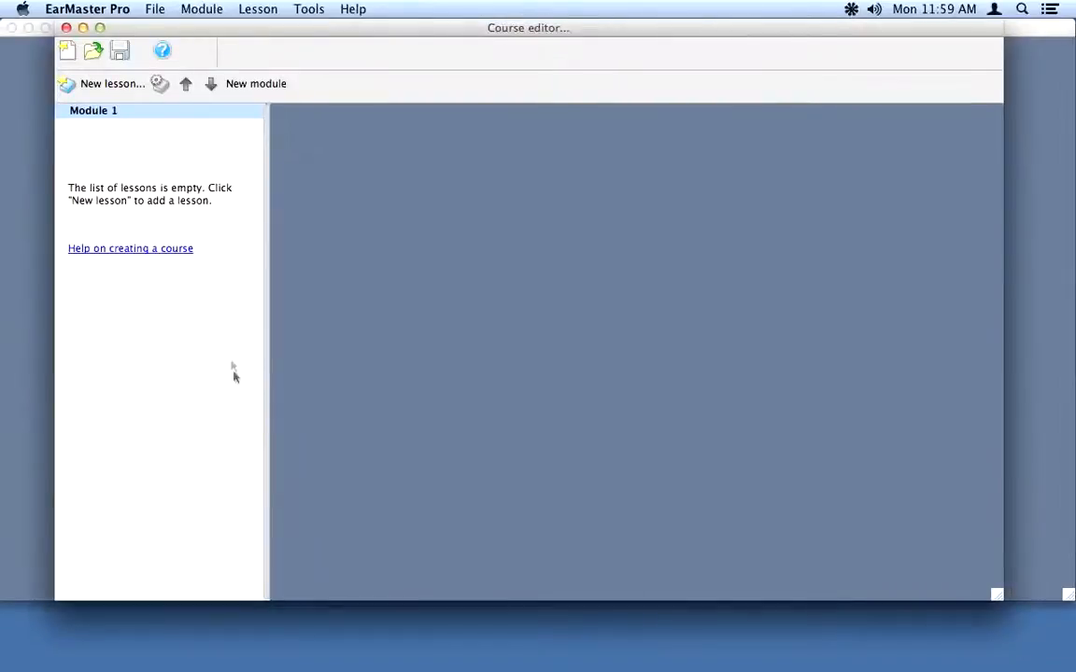
Step: Add a Scale identification lesson on Major (Ionian) and Natural minor to Module 1
left_click(102, 84)
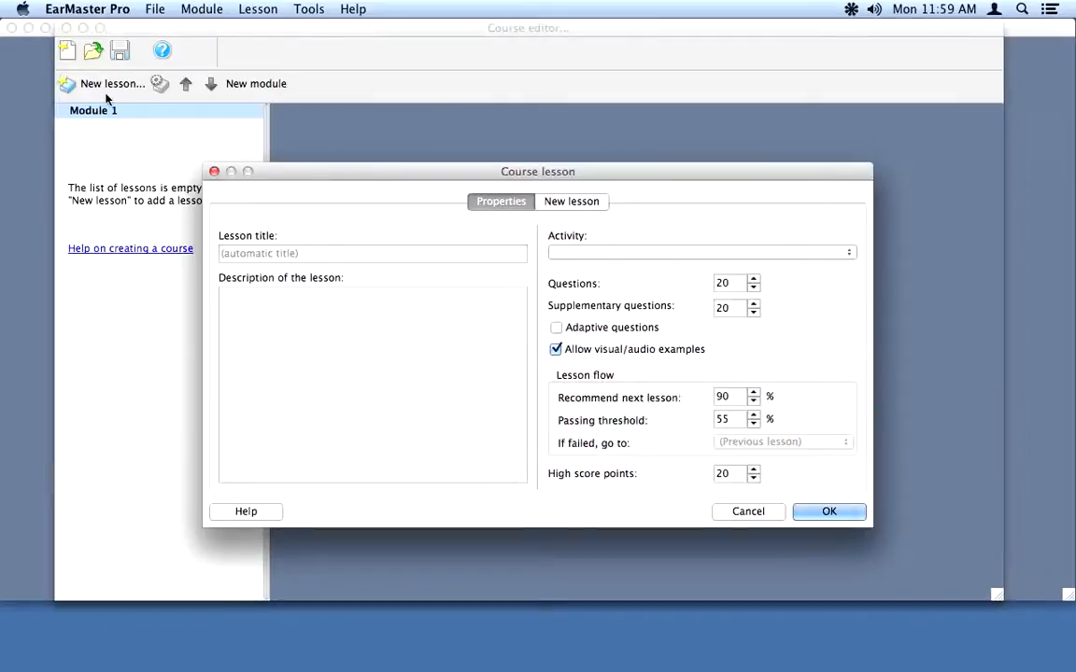
left_click(615, 252)
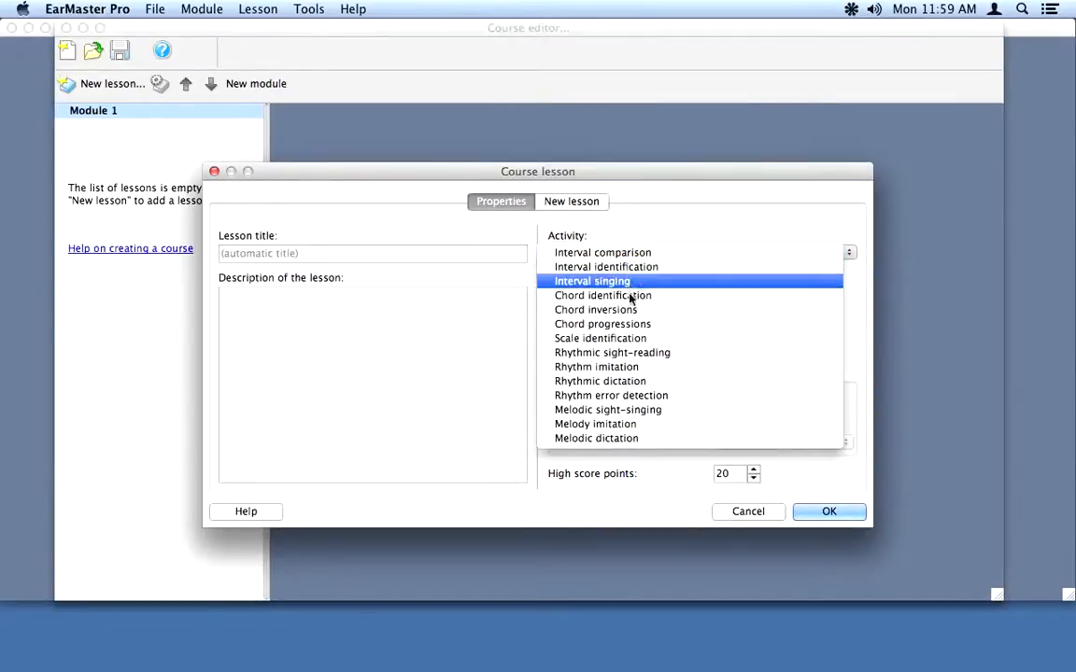
left_click(629, 338)
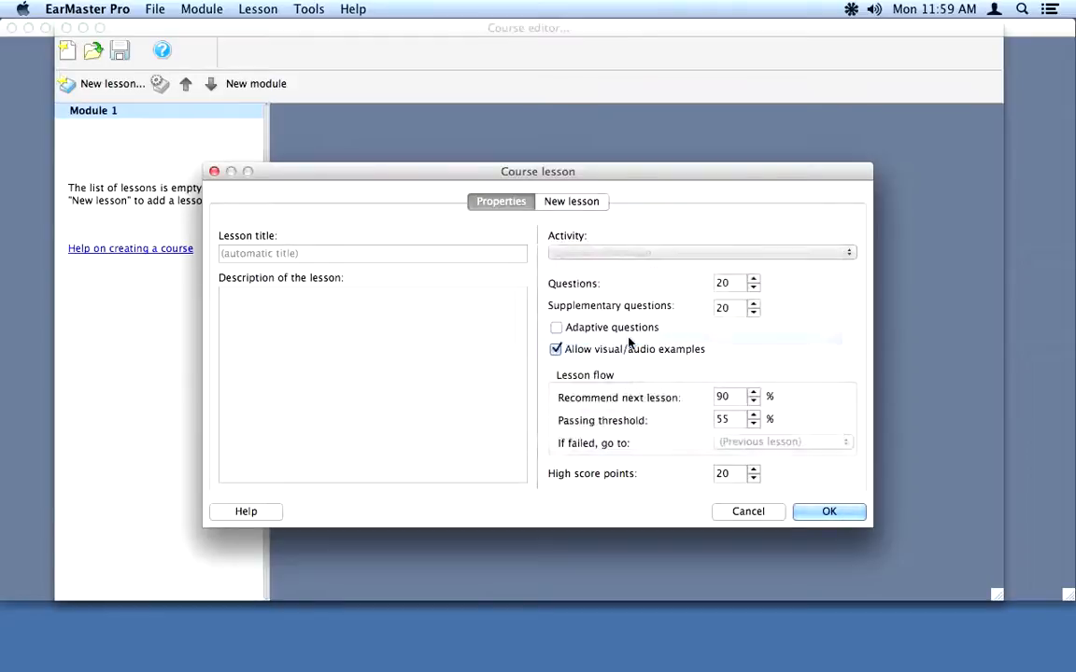
left_click(831, 513)
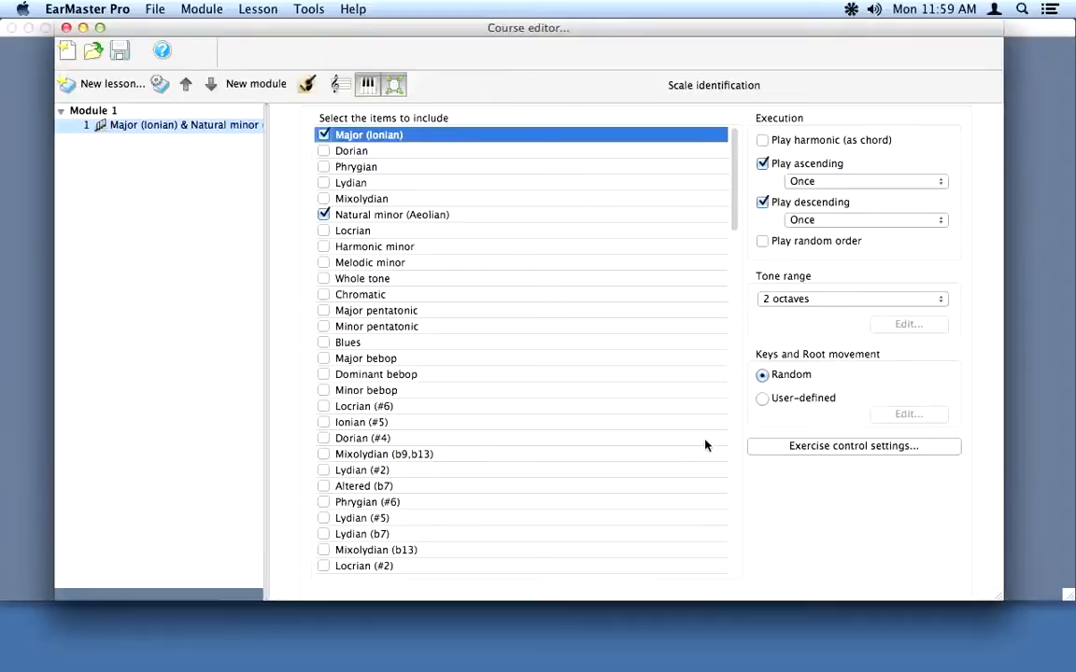
Step: Title the course 'Week 13', save it as Week 13.tut, and close the course editor
left_click(120, 57)
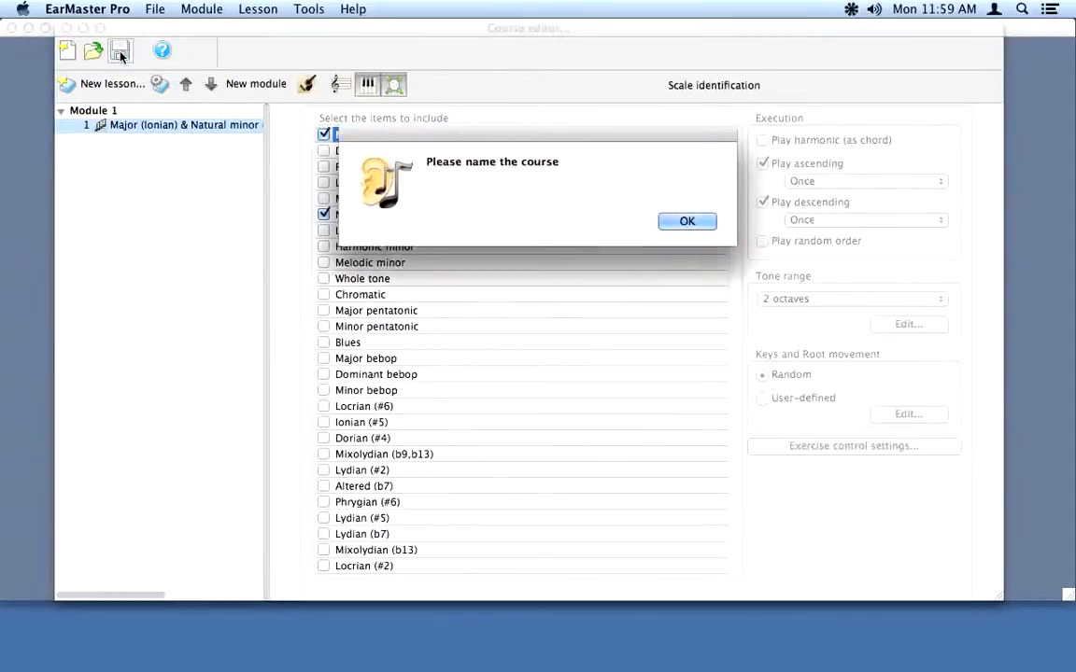
left_click(693, 222)
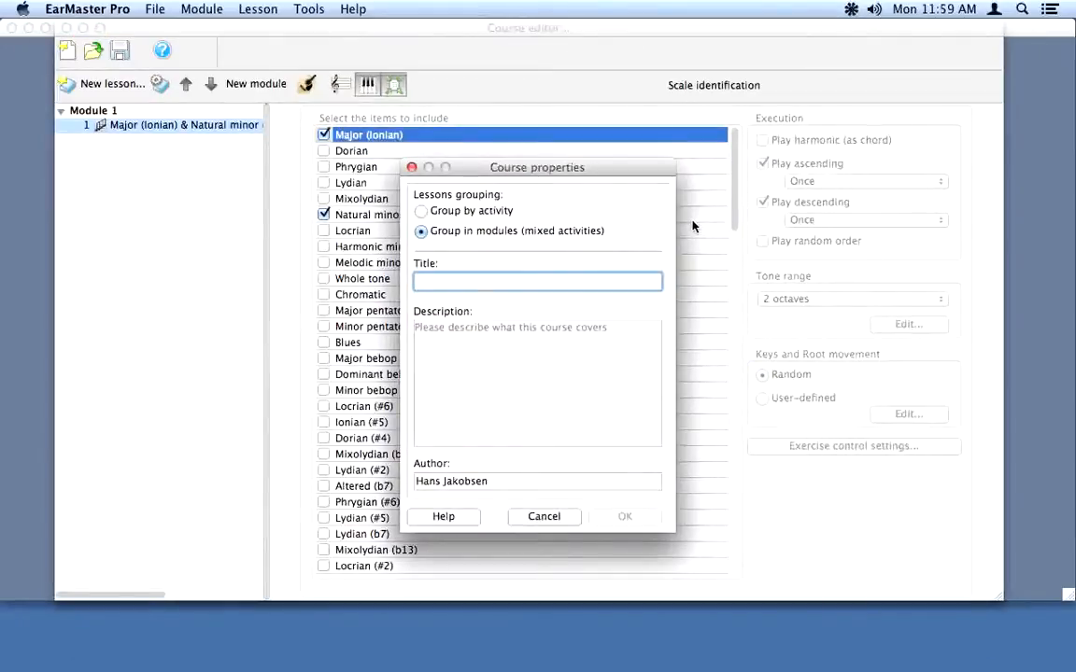
type("Week 13")
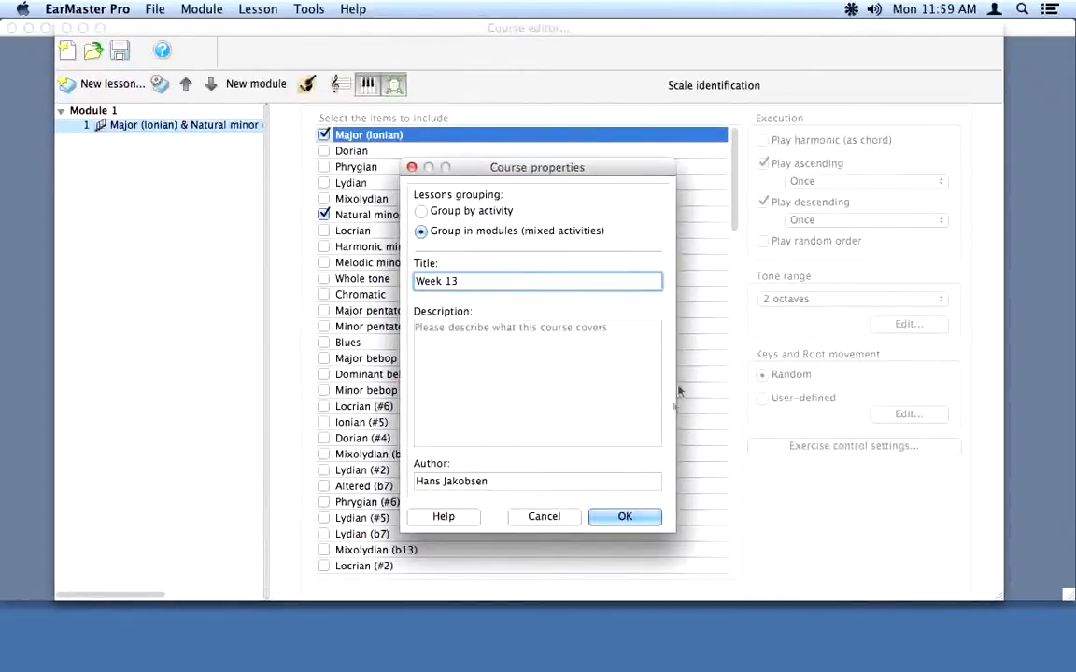
left_click(636, 517)
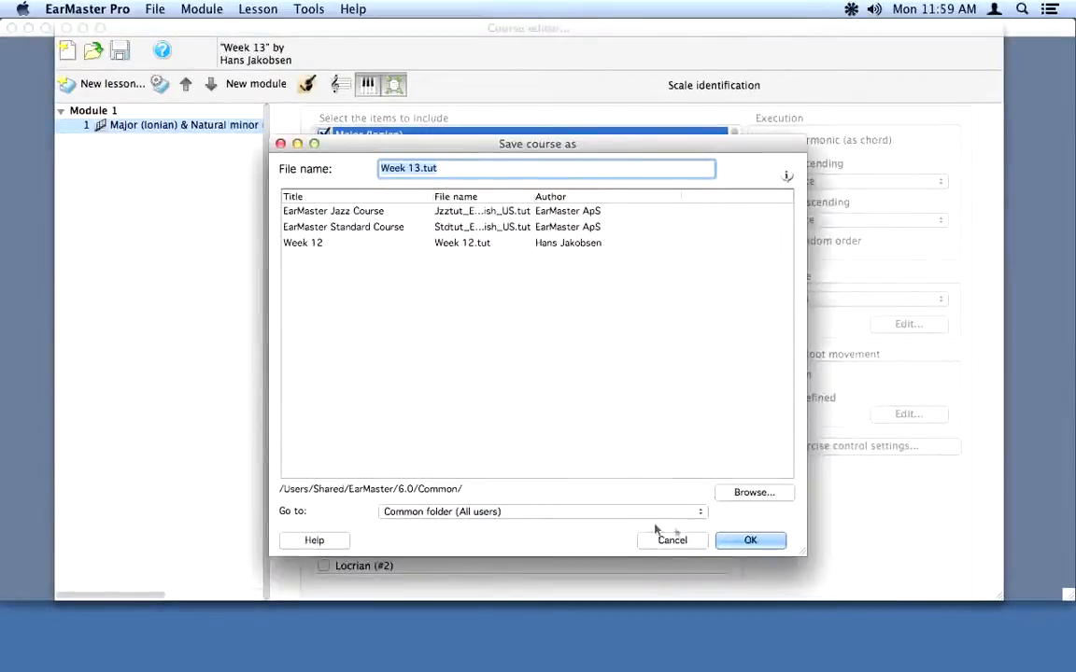
left_click(753, 540)
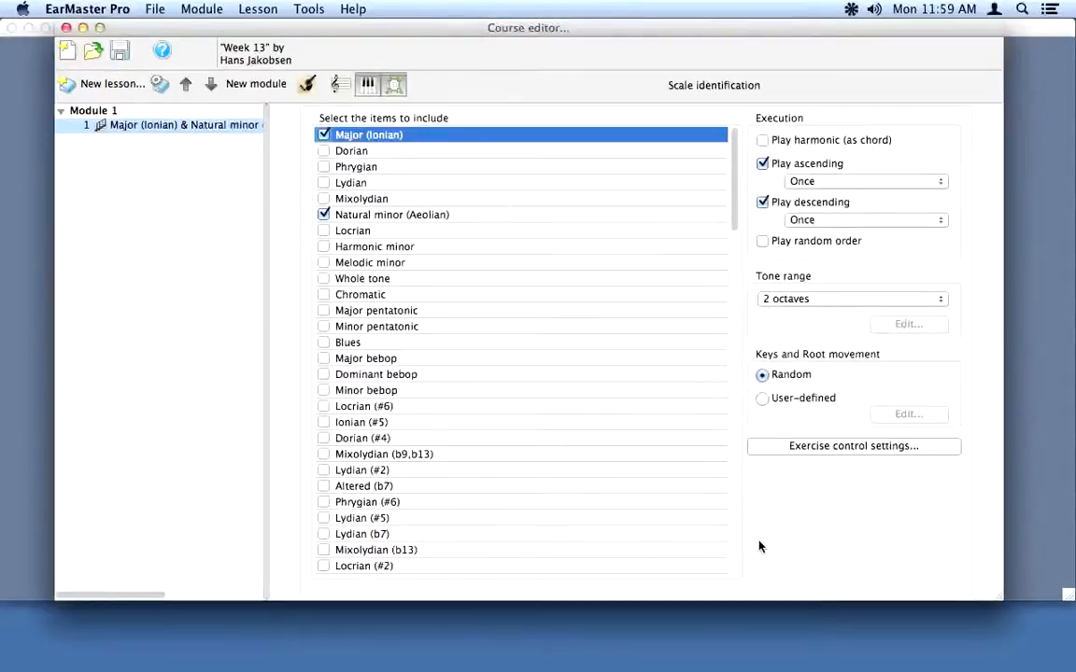
left_click(67, 27)
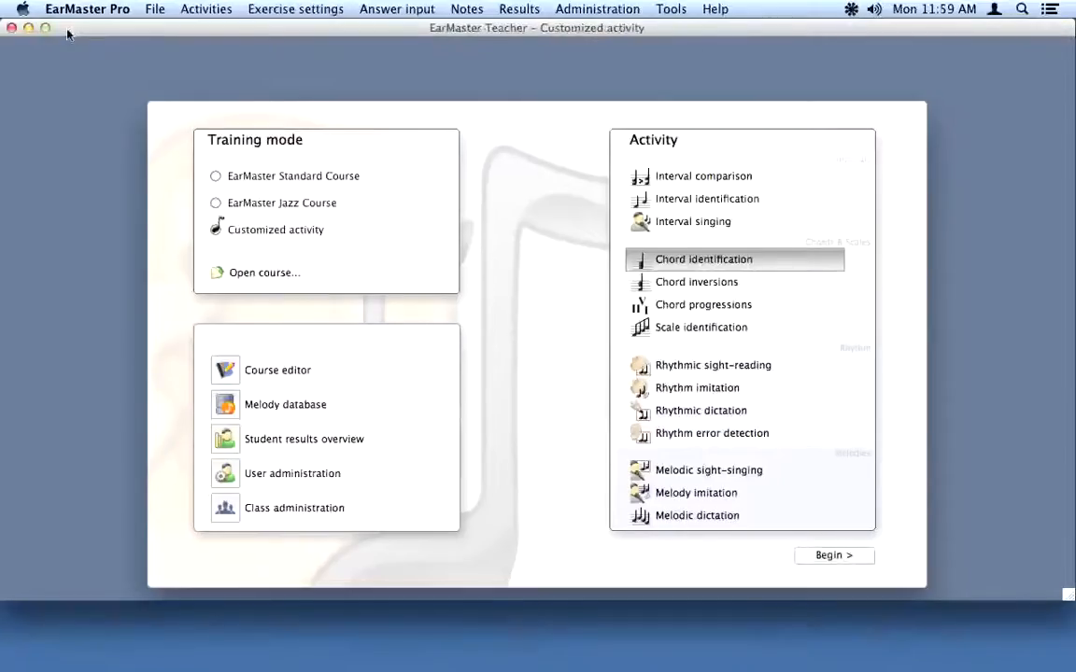
Step: Make Week 13 the assigned course for Class C in Class administration
left_click(227, 509)
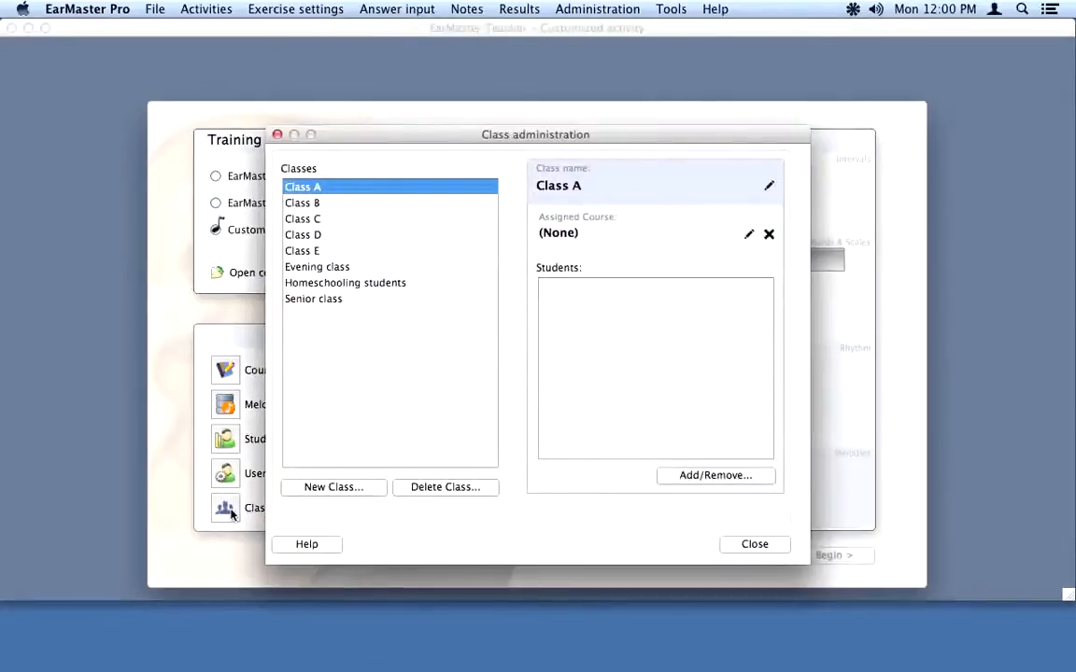
left_click(308, 220)
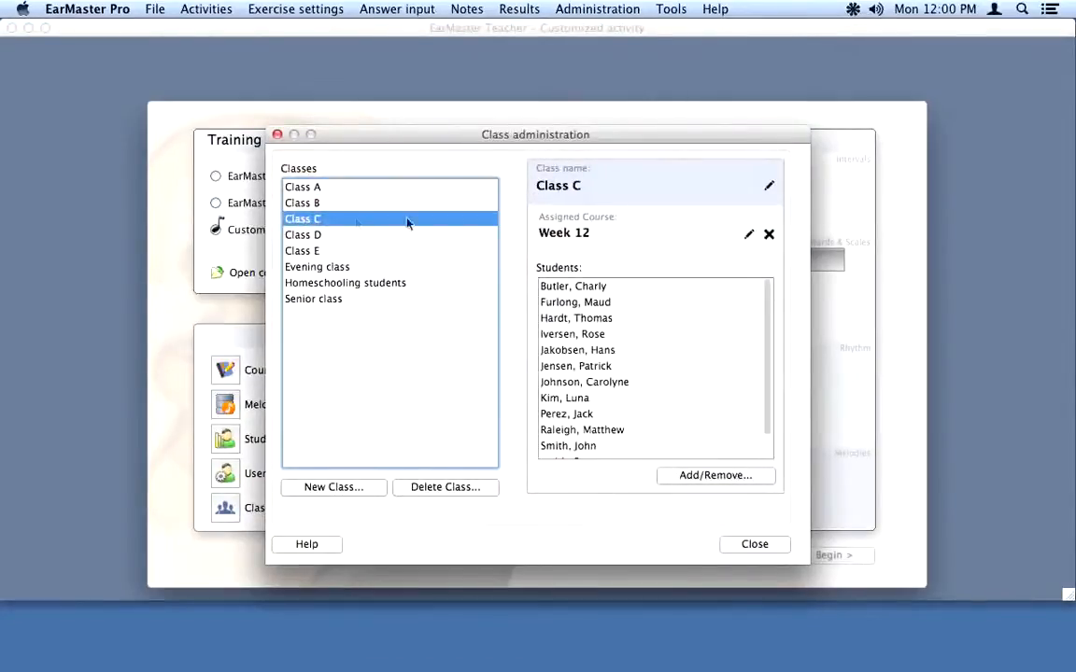
left_click(749, 236)
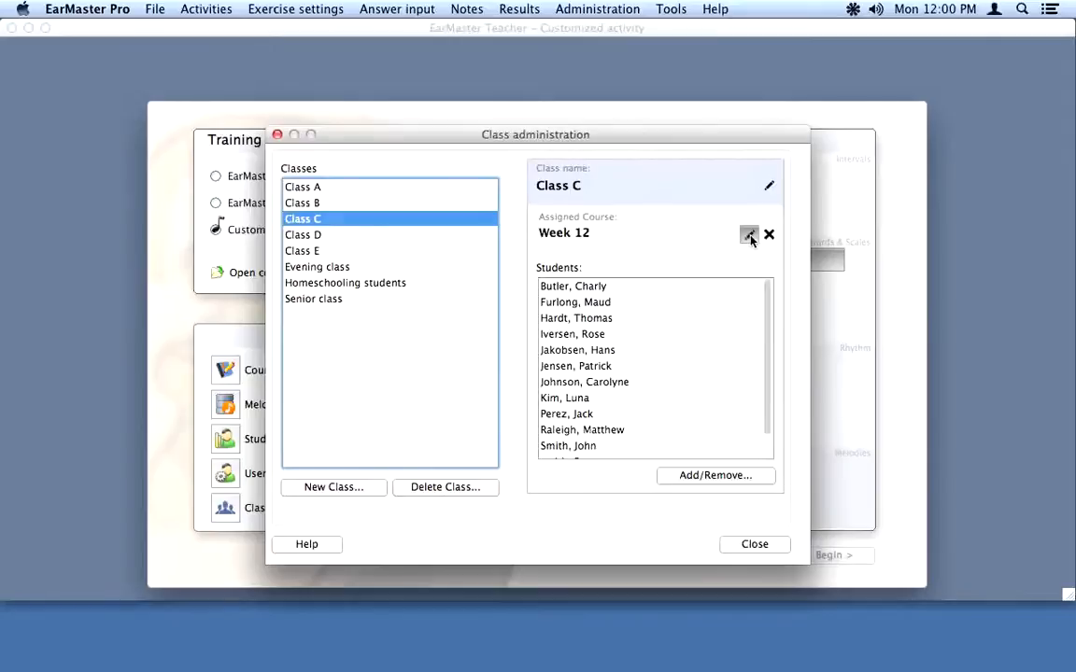
left_click(310, 261)
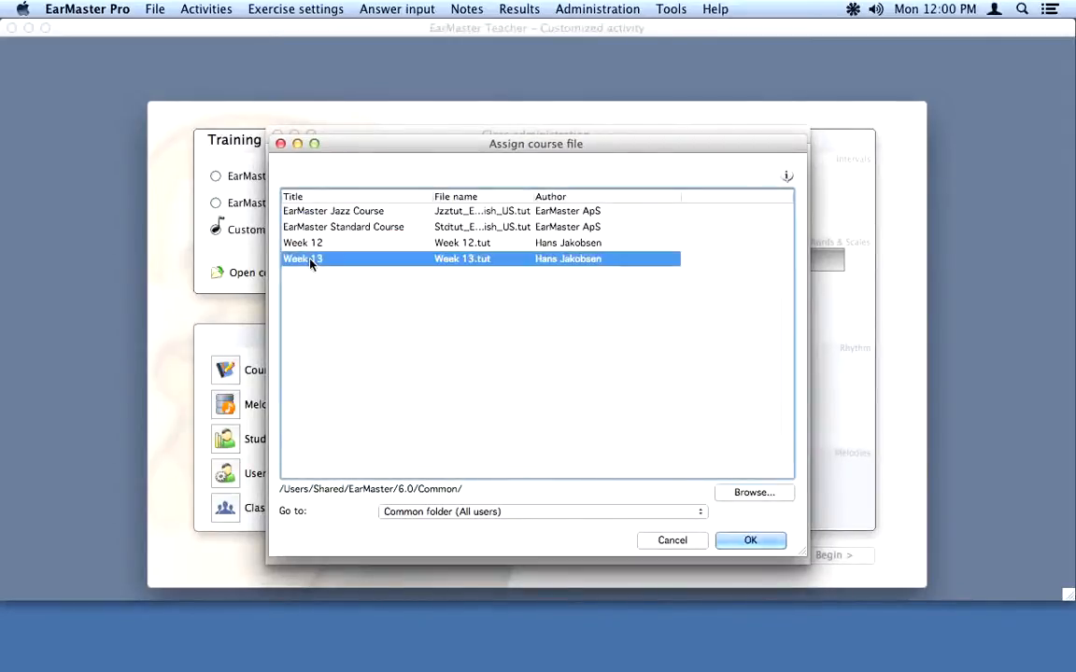
left_click(750, 541)
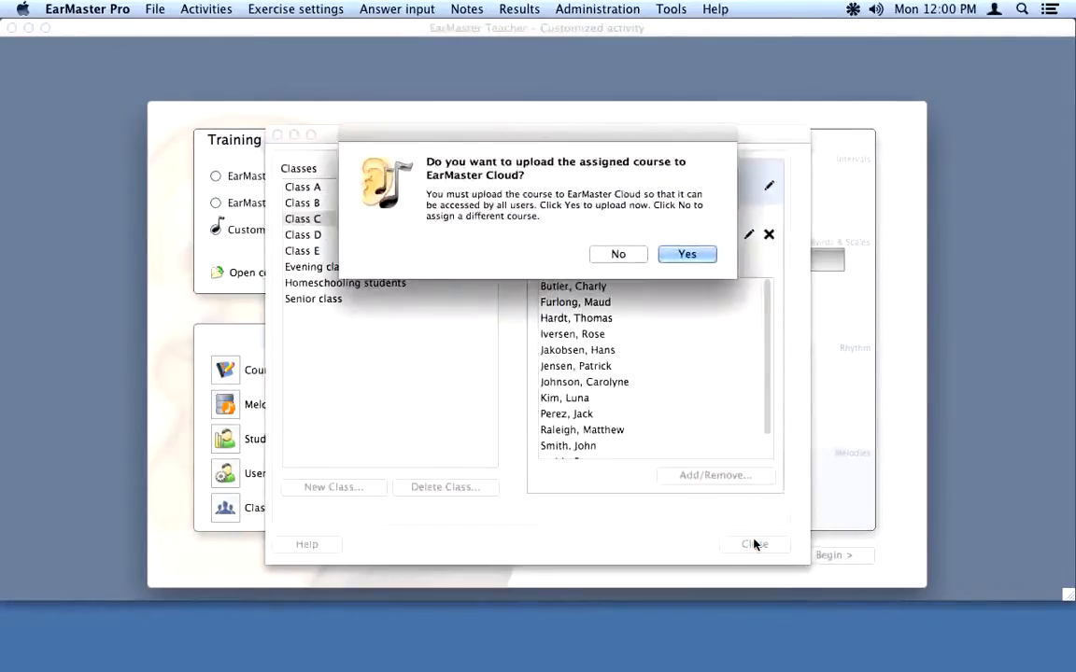
Step: Upload Class C's course to EarMaster Cloud and start a new course in the course editor
left_click(691, 255)
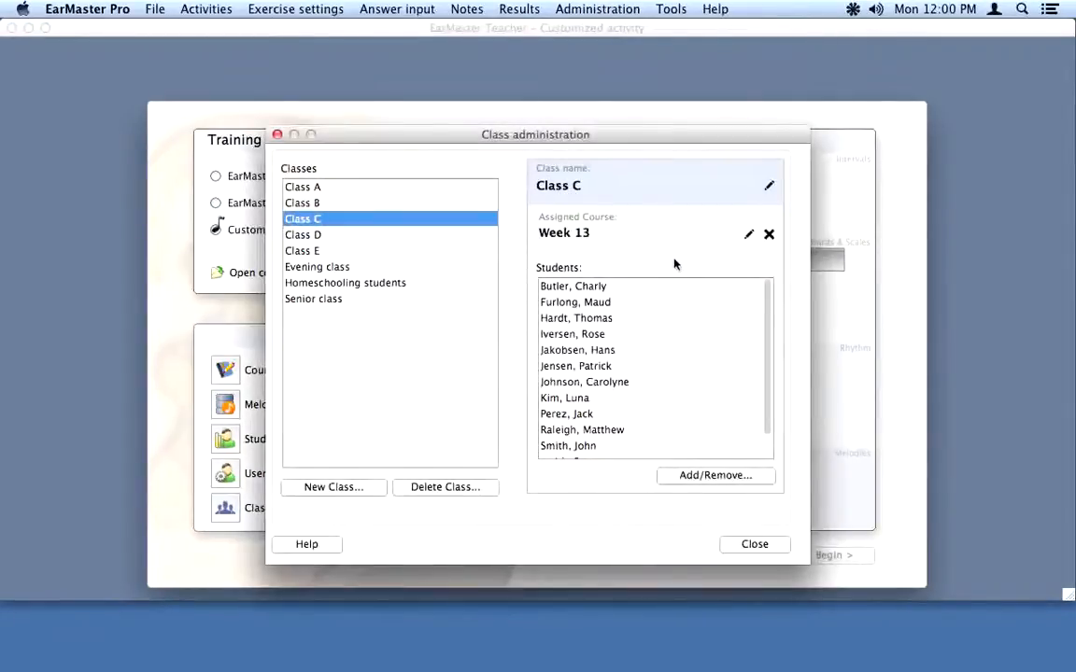
left_click(755, 544)
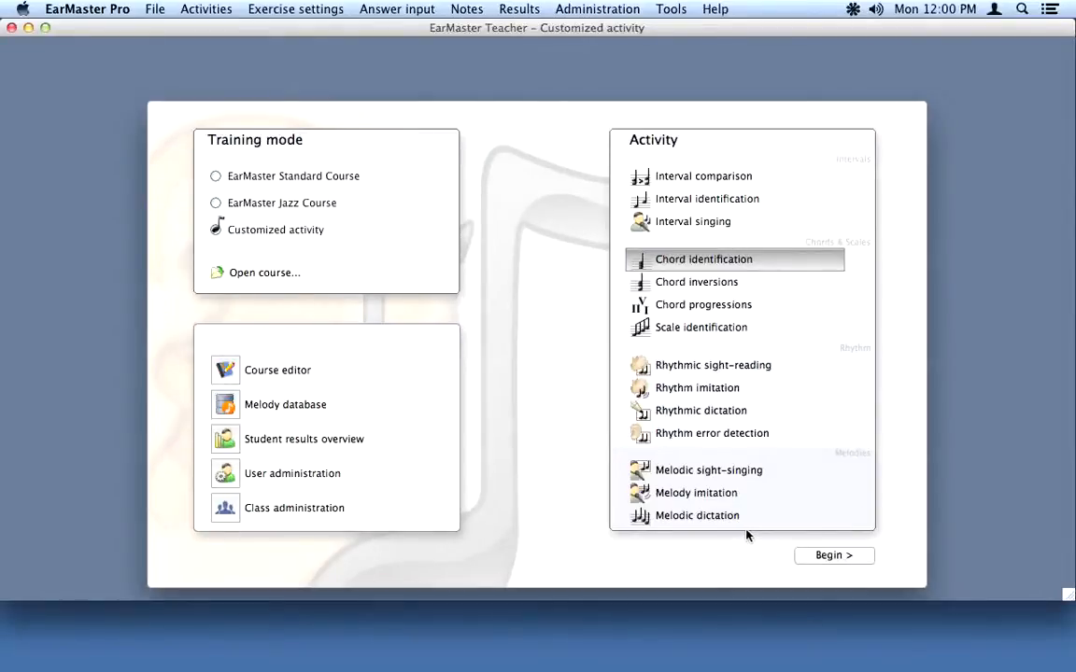
left_click(228, 371)
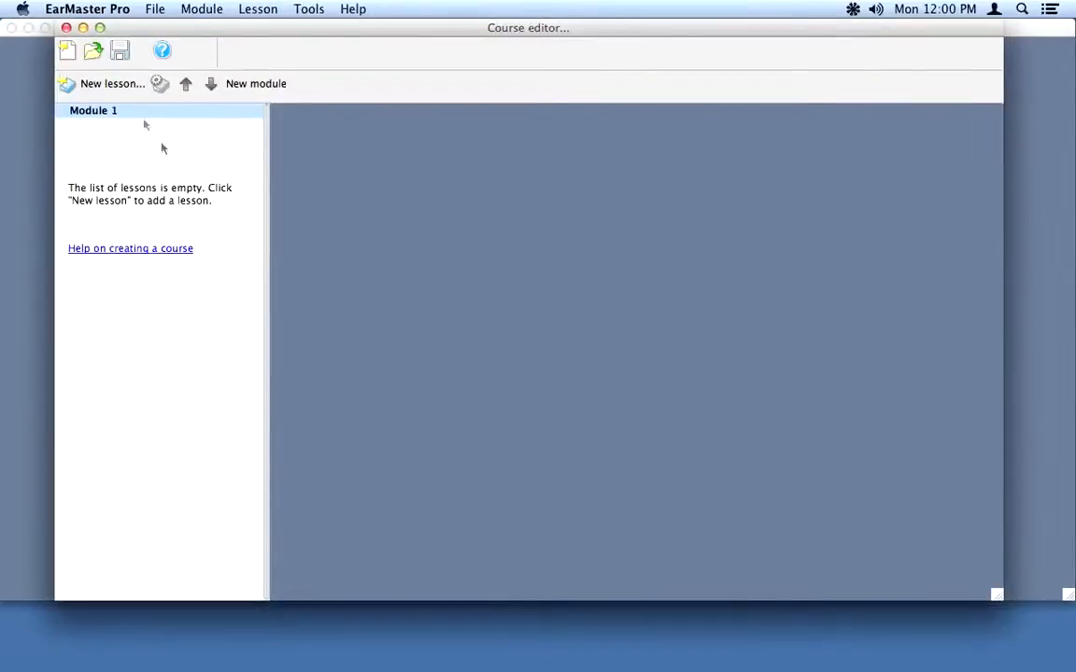
Step: Add an Interval identification lesson with 2 questions and 0 supplementary questions
left_click(108, 84)
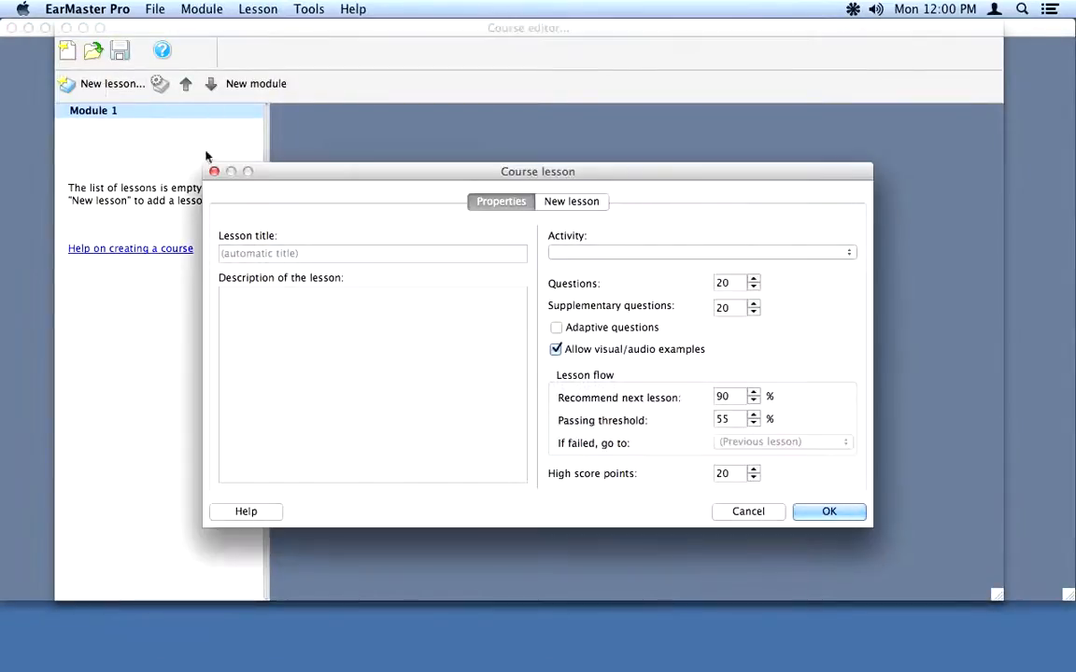
left_click(580, 253)
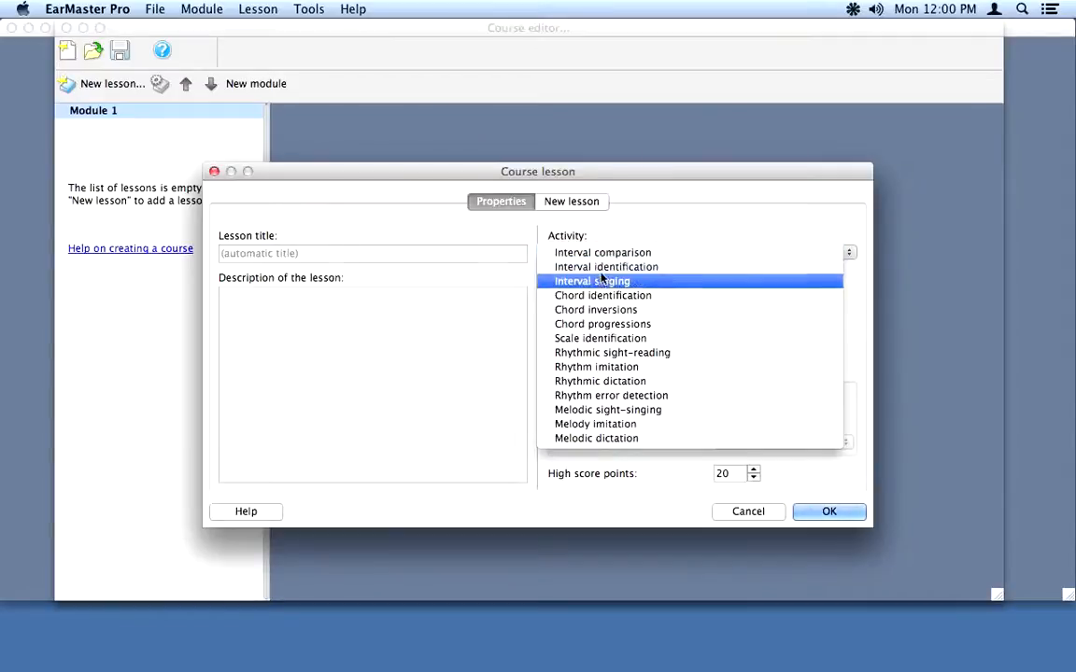
left_click(603, 268)
left_click(733, 282)
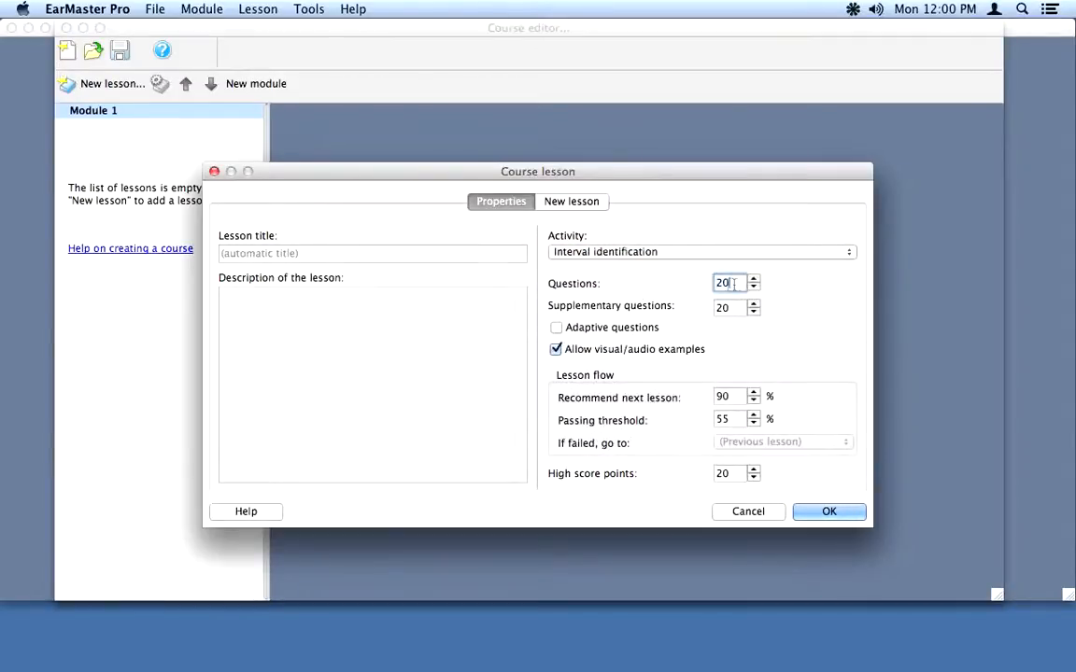
double_click(714, 284)
type("2")
double_click(717, 308)
type("0")
left_click(826, 509)
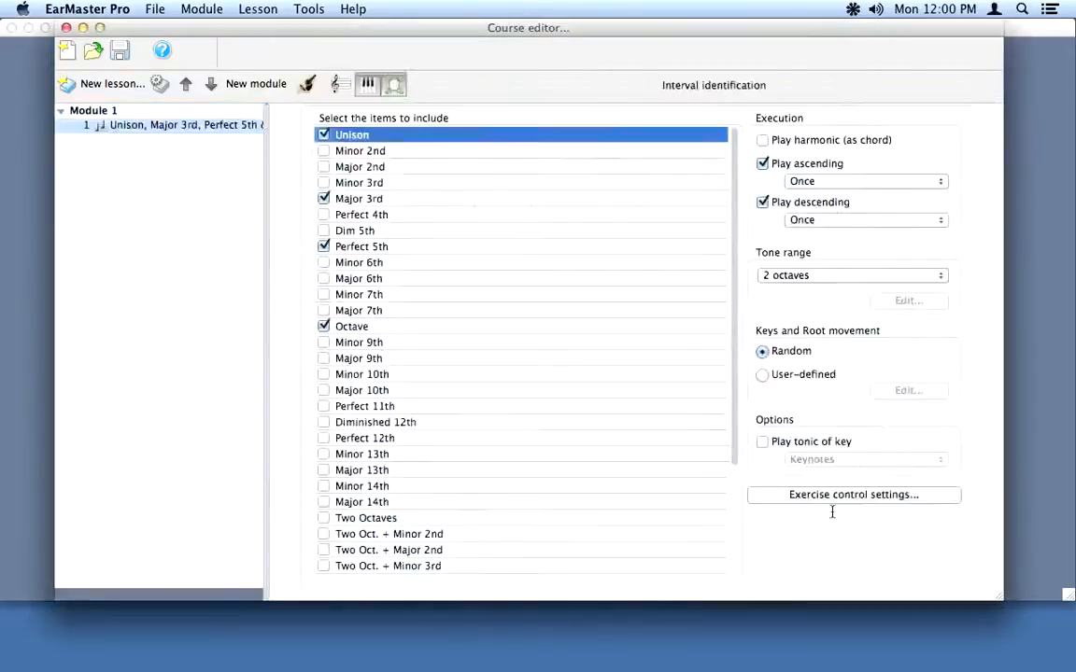
Step: Title the course 'Week 13 supplemental', save it as Week13sup.tut, and close the editor
left_click(119, 50)
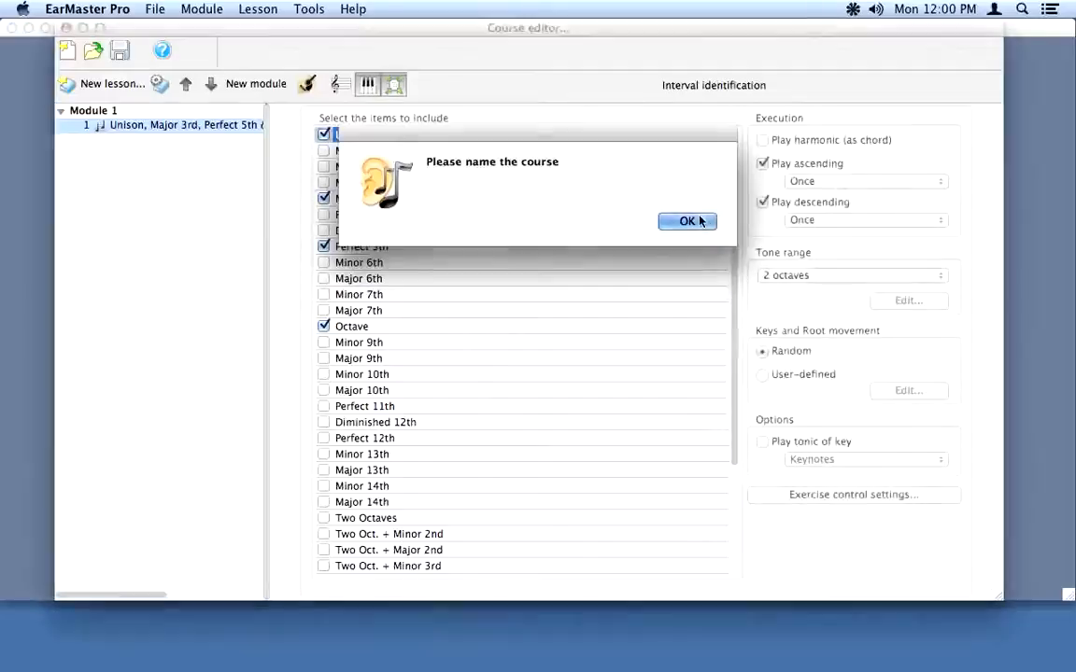
left_click(689, 220)
type("Week 13")
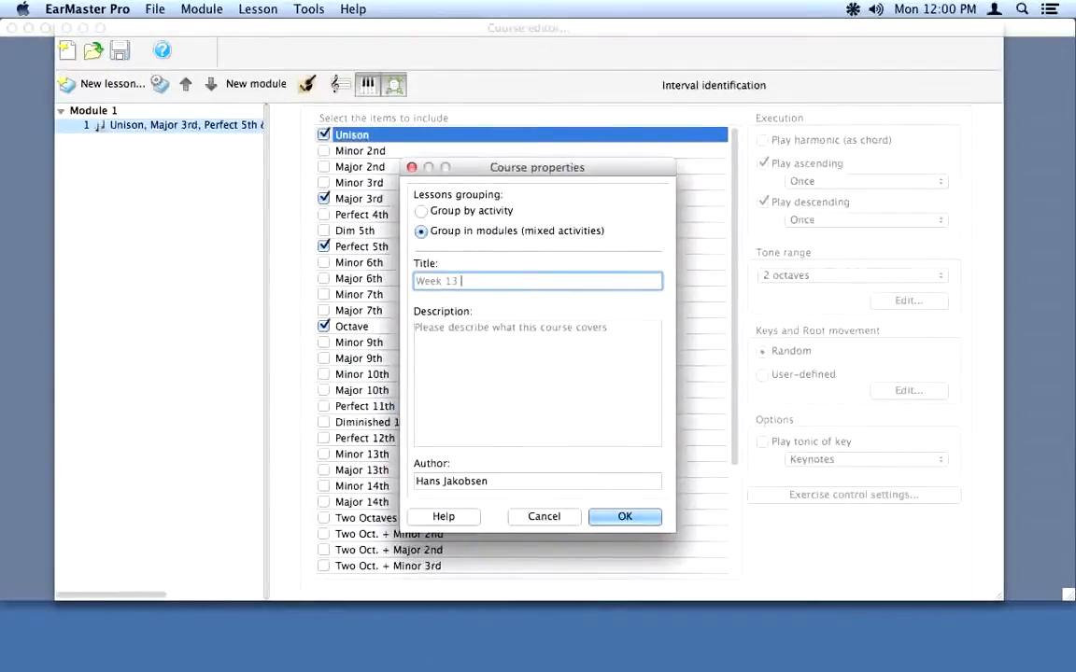
type(" supplemental")
left_click(629, 517)
type("13sup.tut")
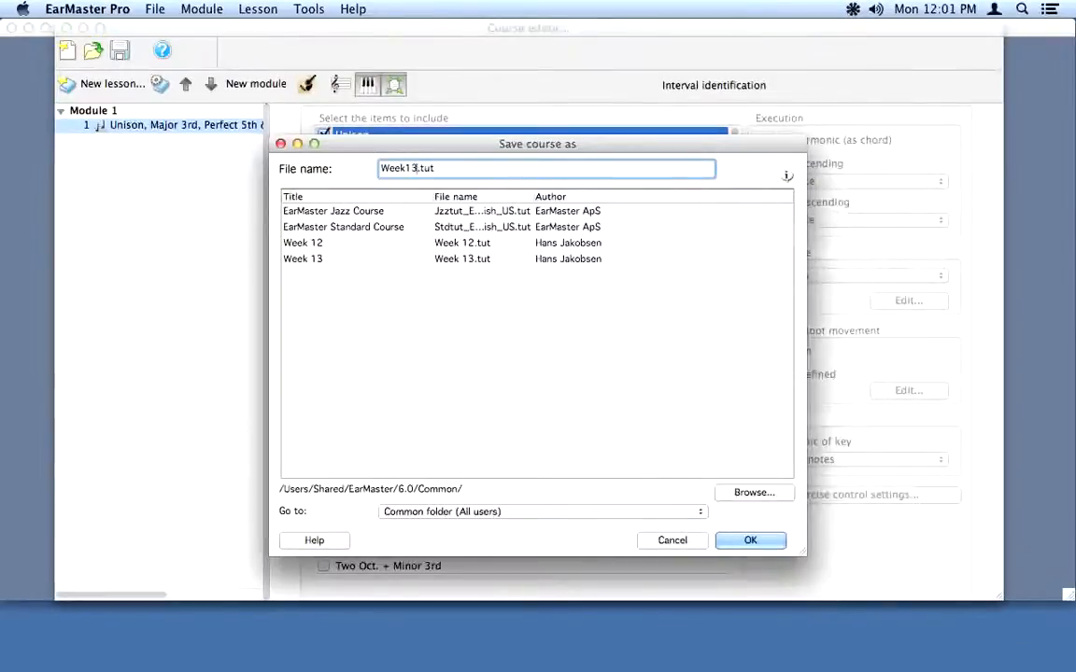
left_click(745, 541)
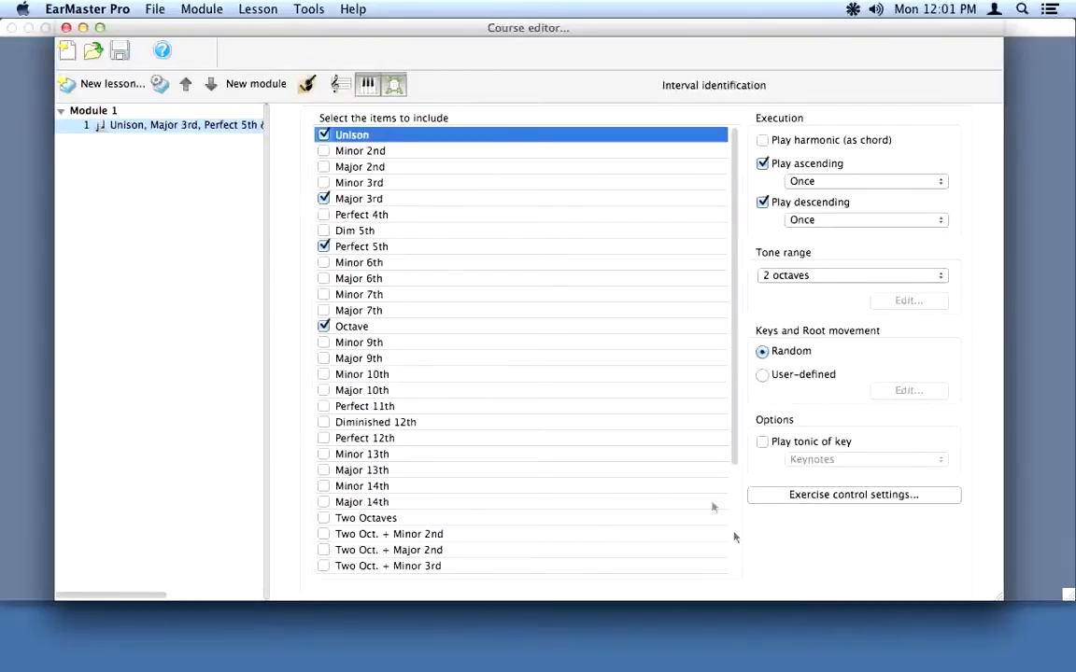
left_click(66, 28)
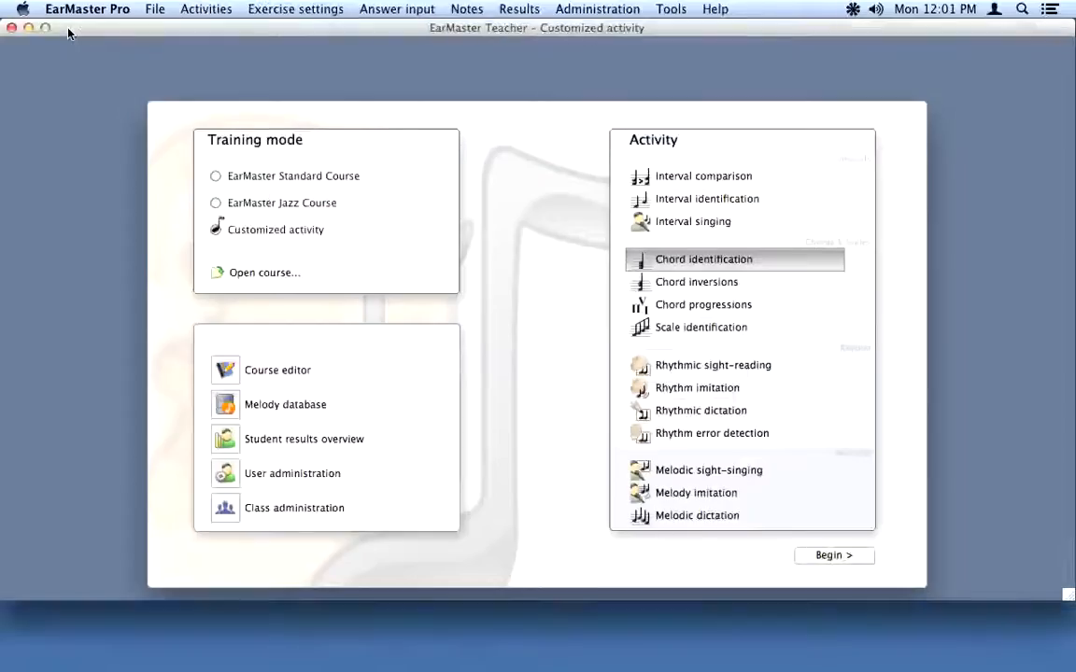
Step: Assign Week13sup to the chosen Class C student from Student results overview and upload it to the cloud
left_click(231, 445)
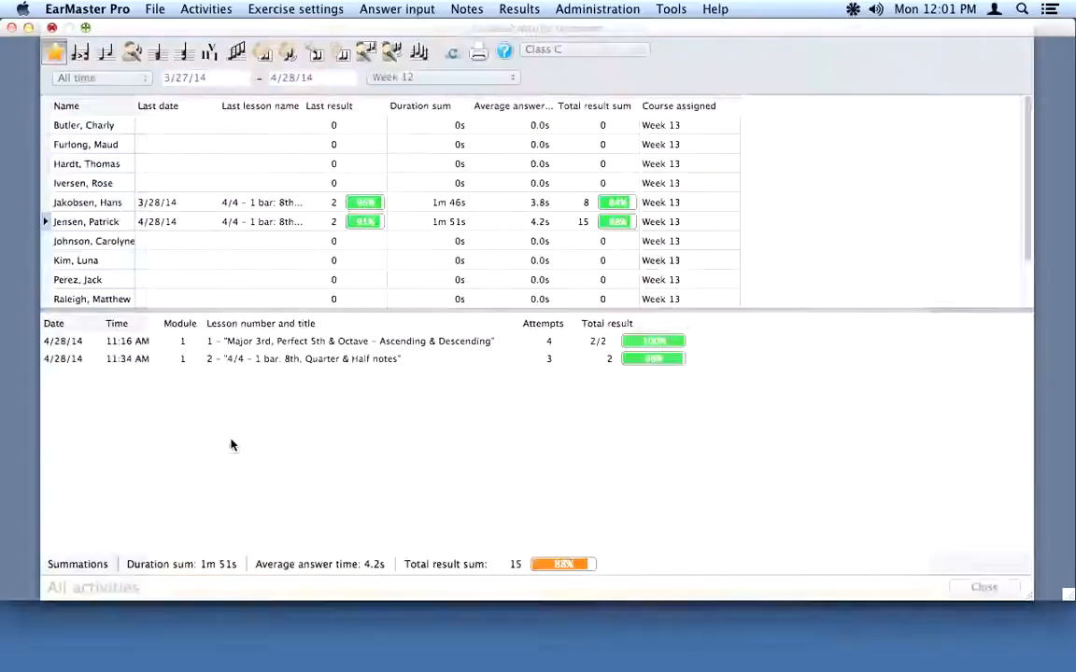
left_click(104, 222)
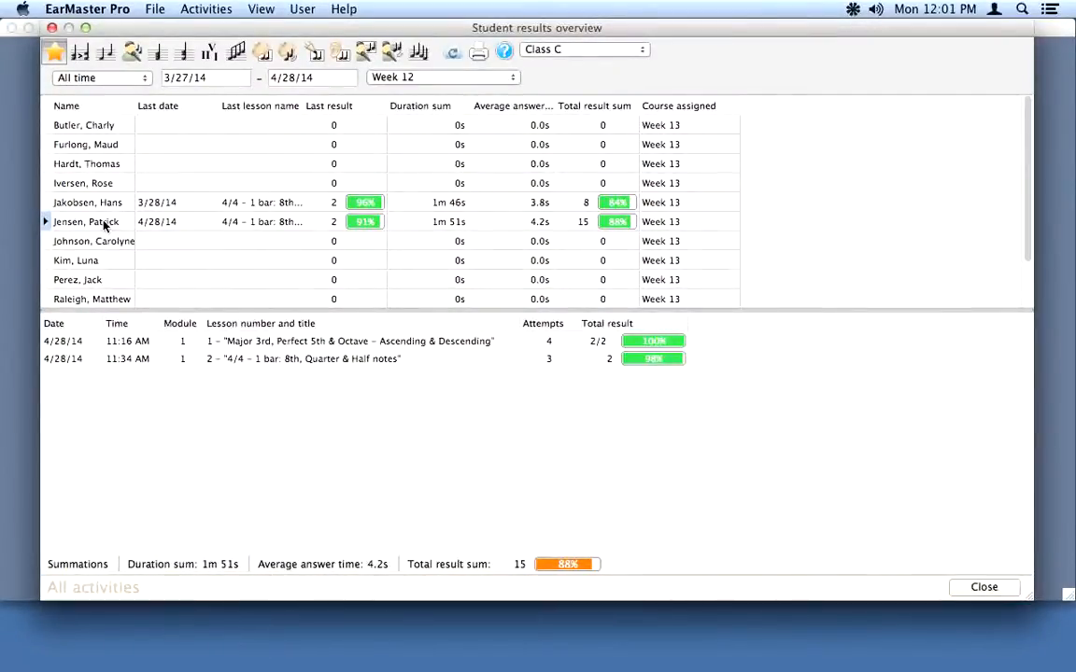
right_click(104, 224)
left_click(132, 232)
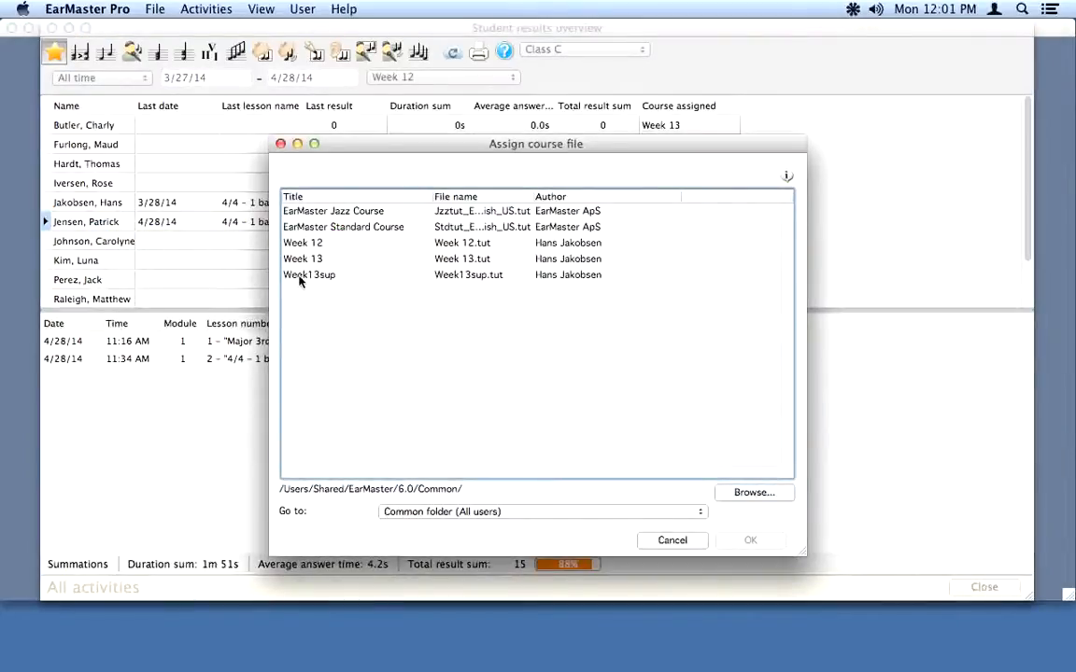
left_click(300, 277)
left_click(749, 540)
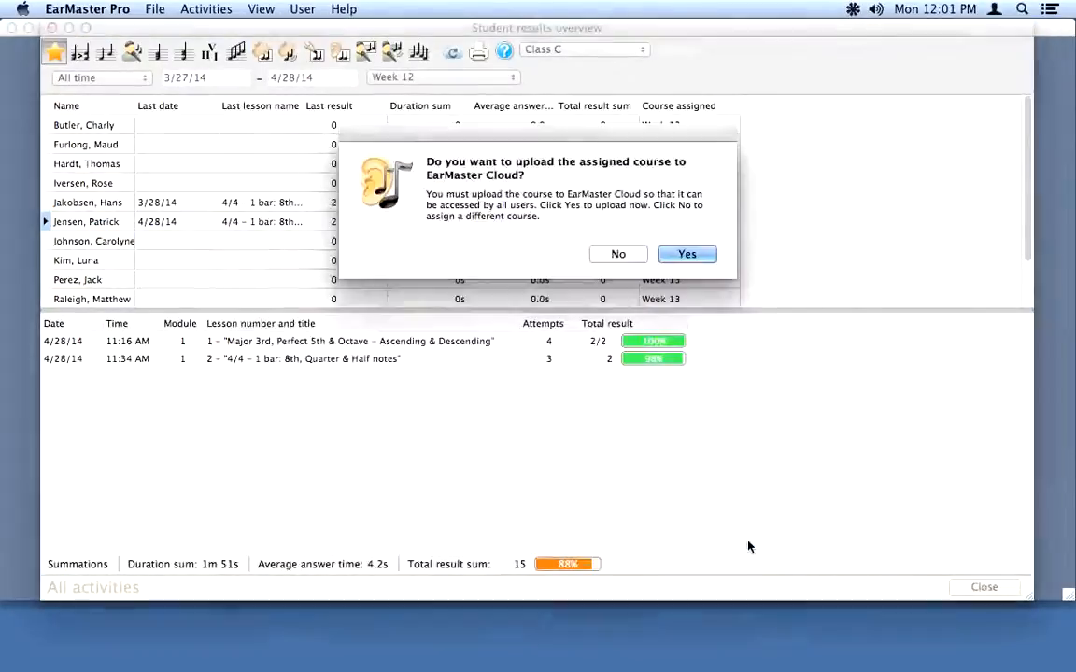
left_click(691, 257)
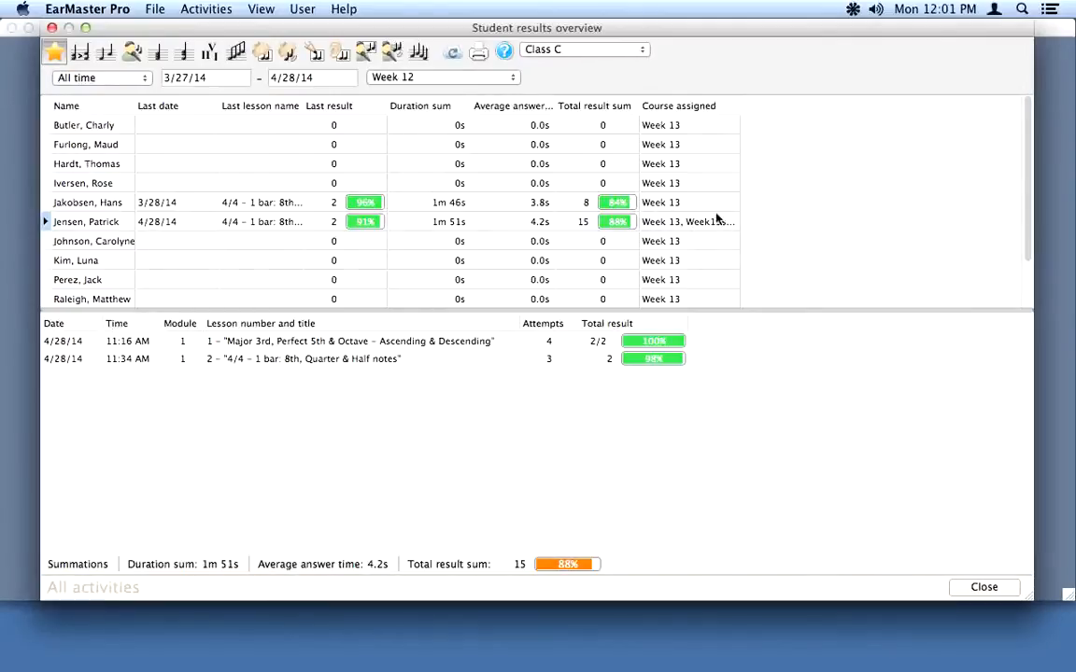
left_click(52, 28)
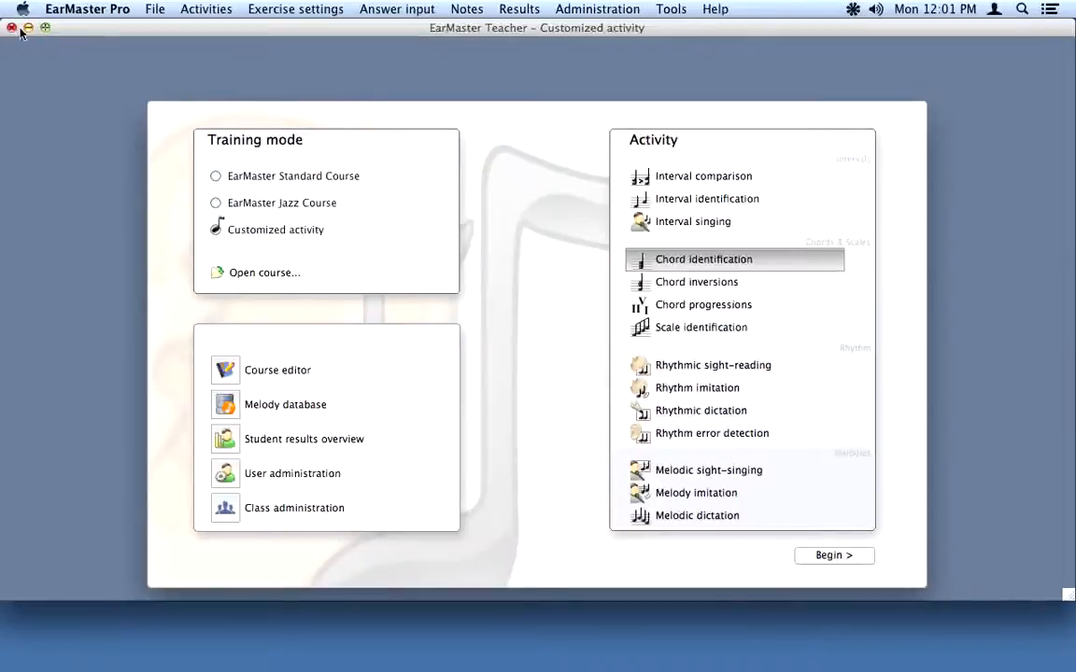
Step: Quit the teacher session and sign in with the student's user name and password
left_click(11, 28)
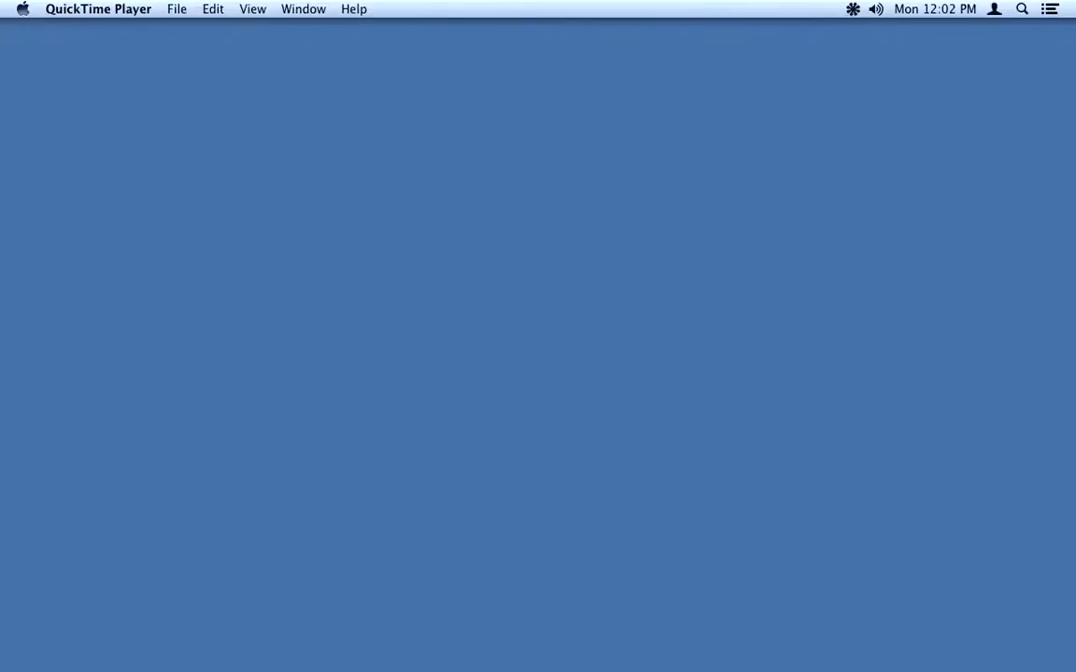
mouse_move(780, 653)
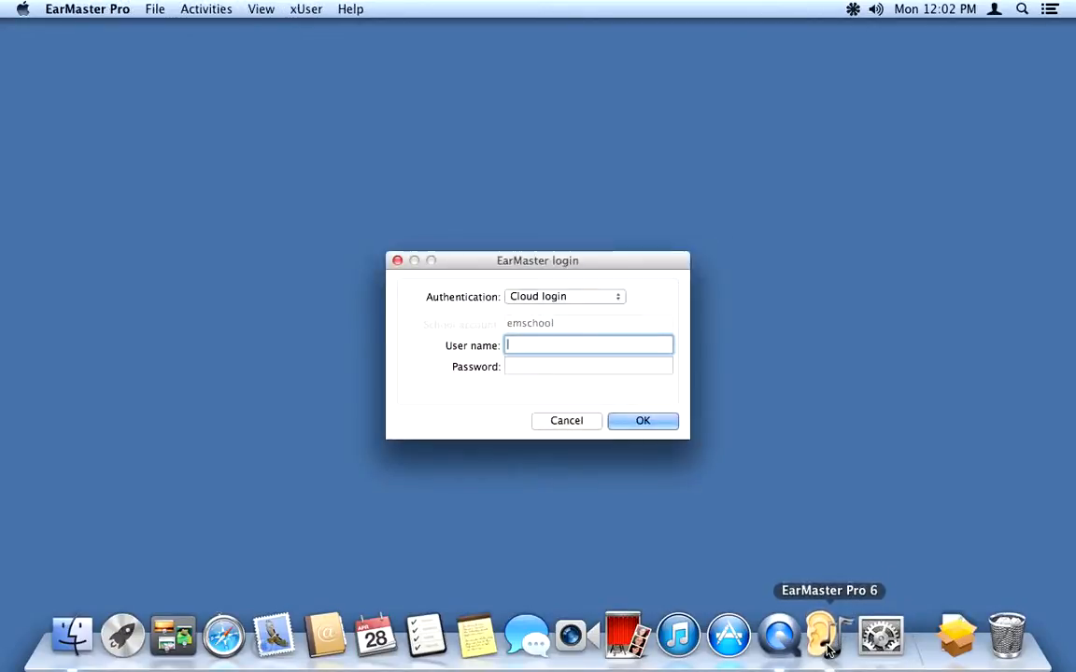
type("pat")
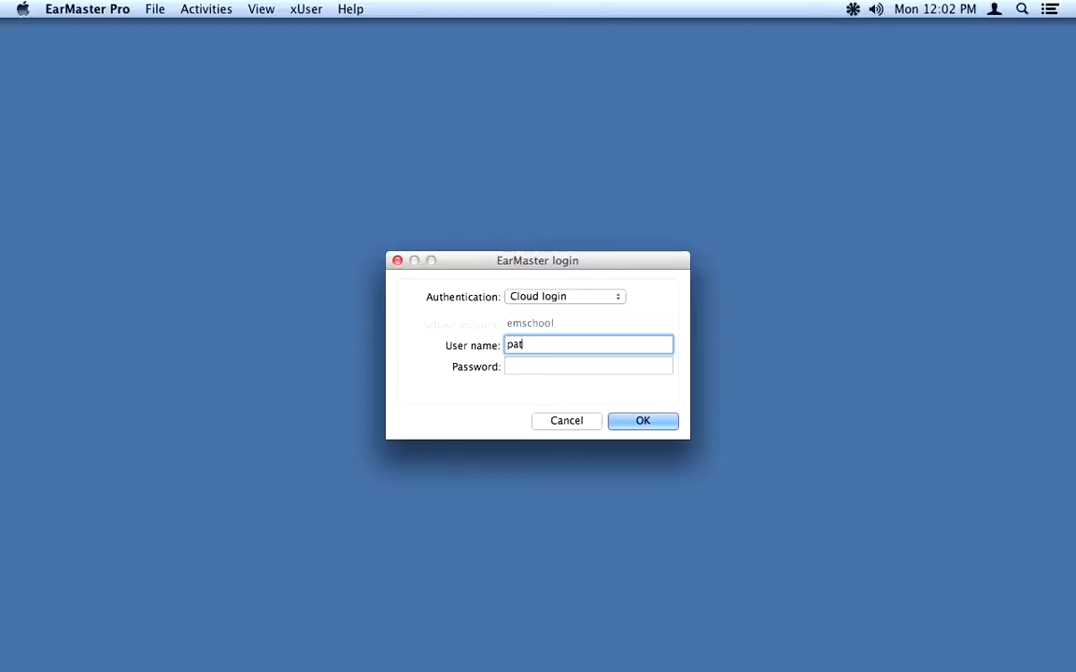
key("Tab")
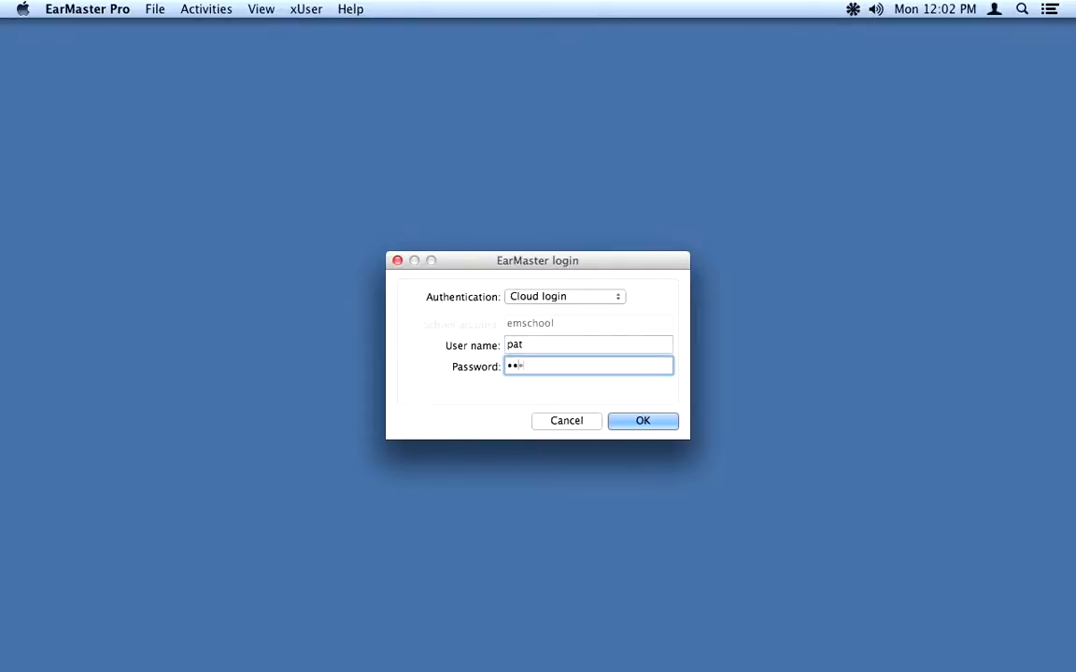
key("Return")
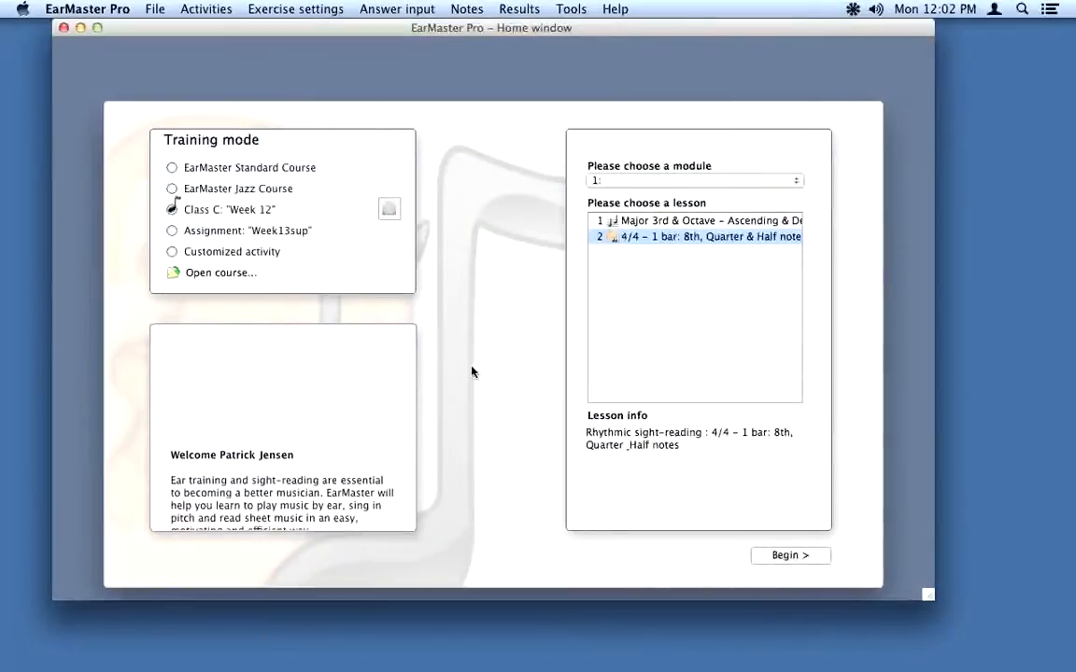
Step: Open the teacher's message beside Class C: 'Week 12' announcing the new Week 13 course
mouse_move(202, 213)
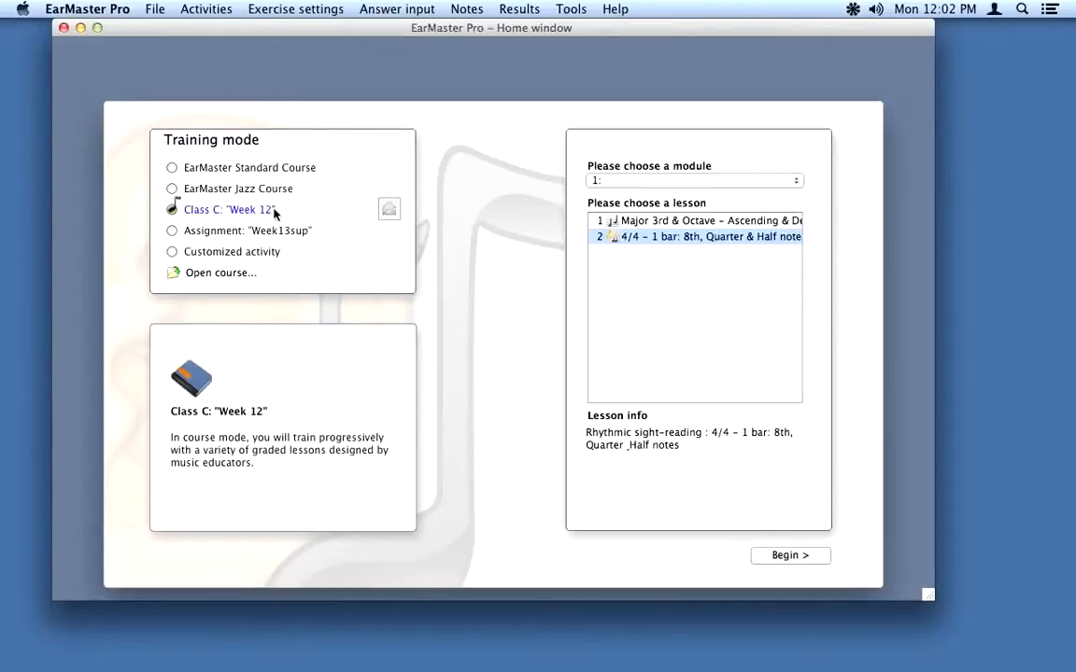
left_click(389, 213)
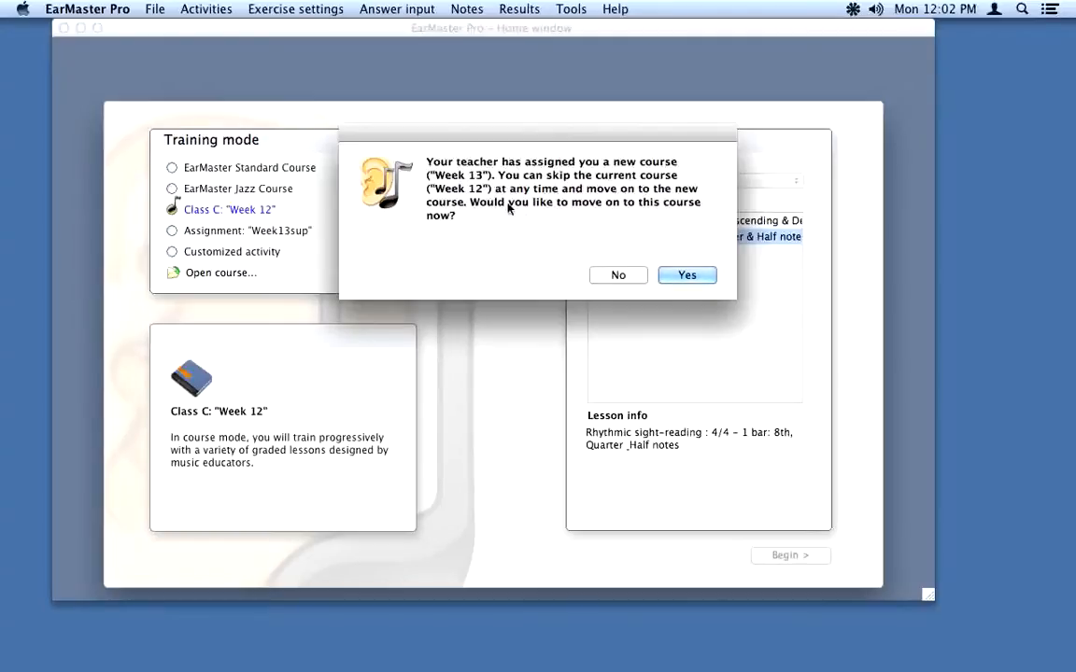
Step: Accept skipping Week 12 and switch the Class C course to Week 13
left_click(688, 275)
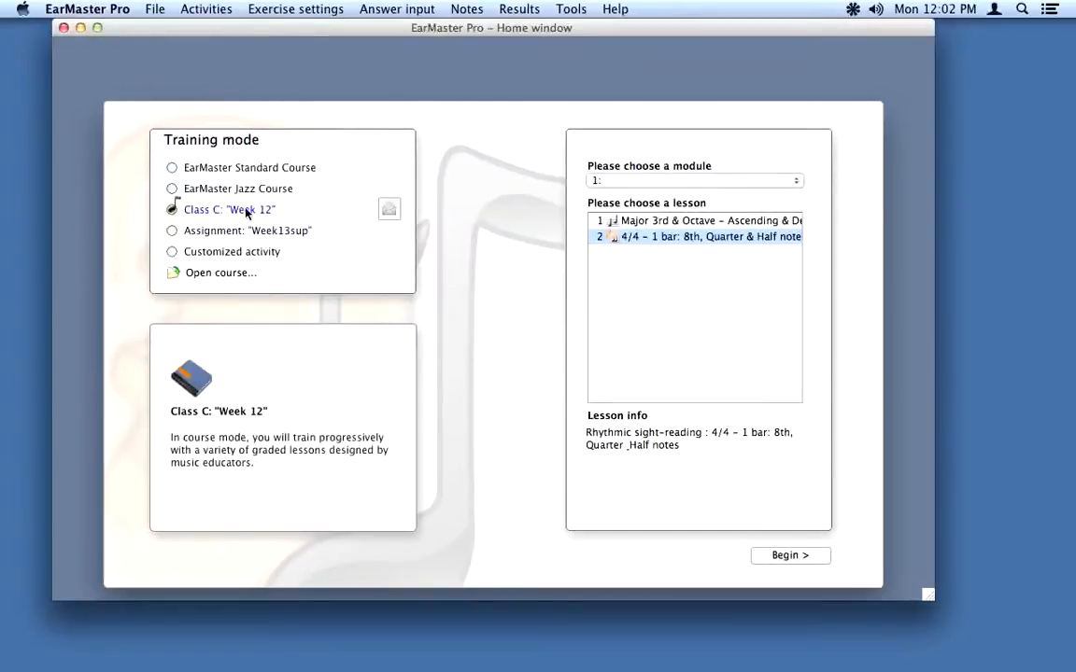
left_click(388, 210)
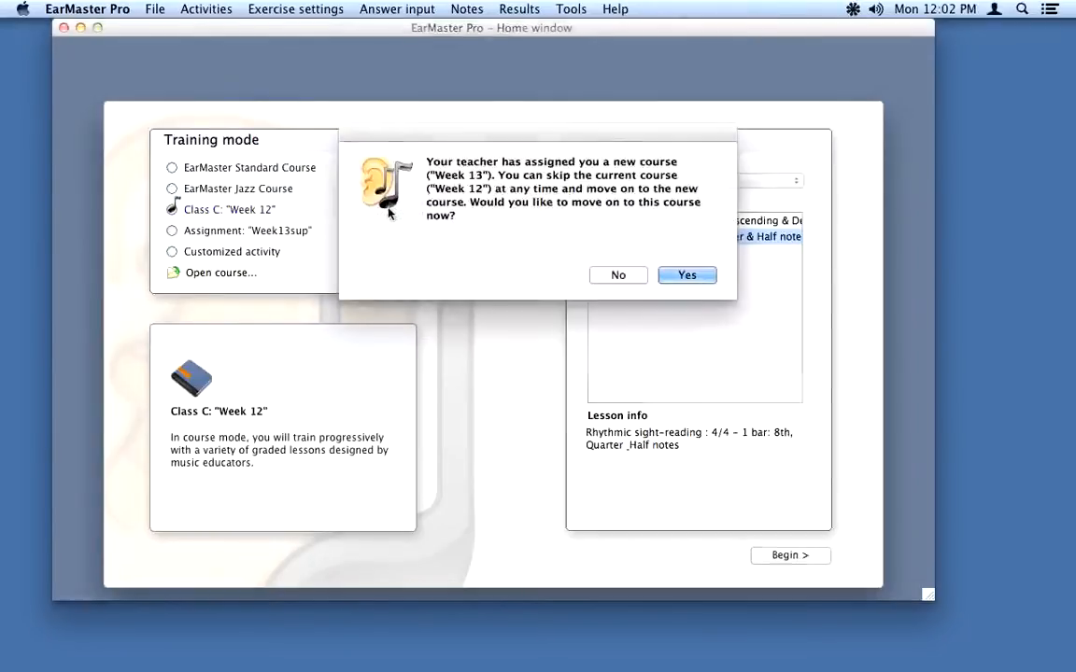
left_click(686, 275)
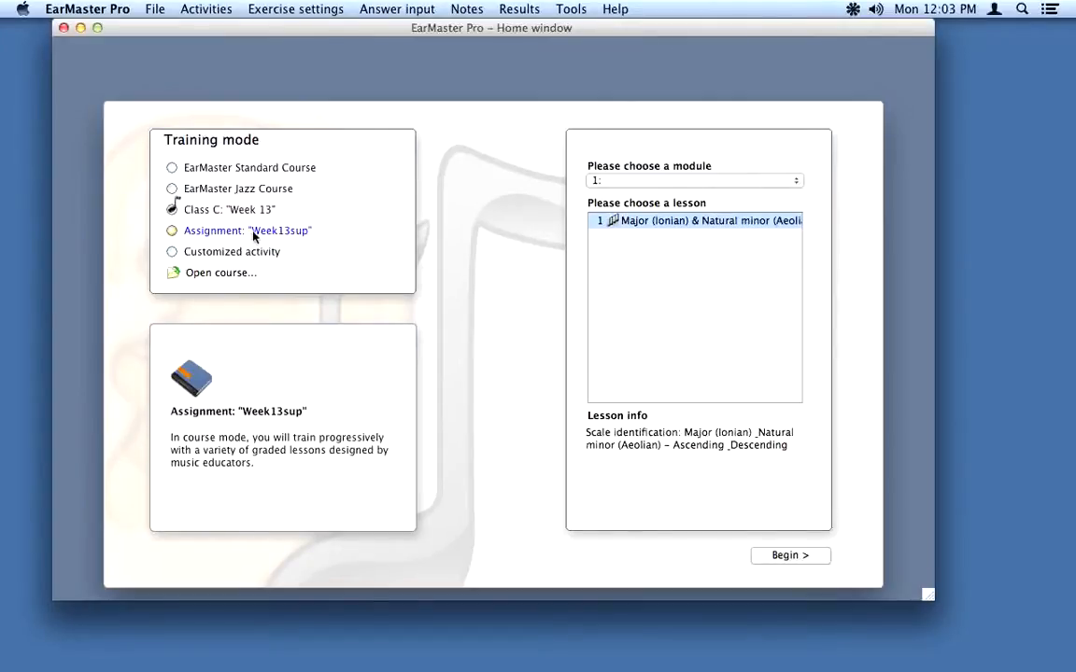
Step: Compare the Week13sup assignment with Class C's Week 13, leave Class C selected, and close the window
left_click(172, 231)
left_click(170, 210)
left_click(171, 231)
left_click(171, 209)
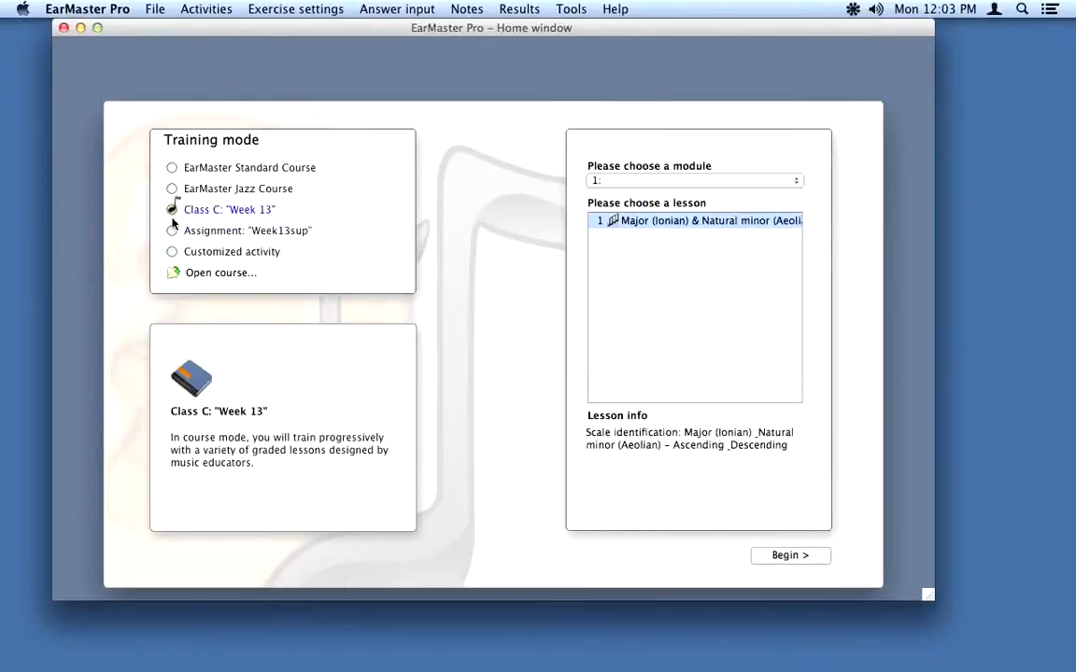
left_click(172, 232)
left_click(171, 209)
left_click(63, 28)
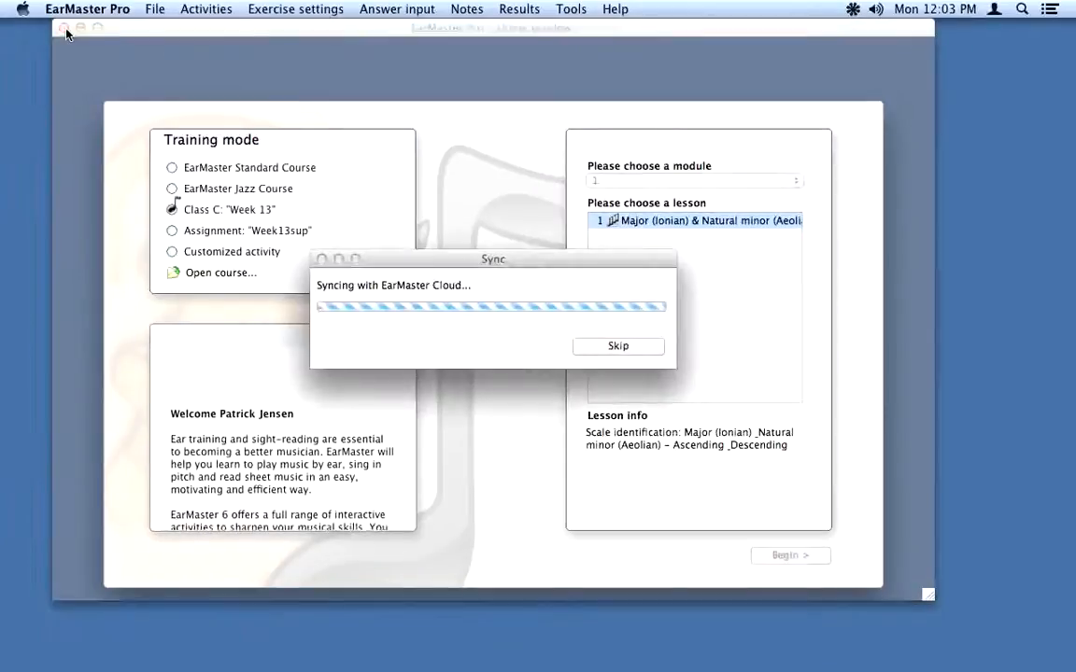